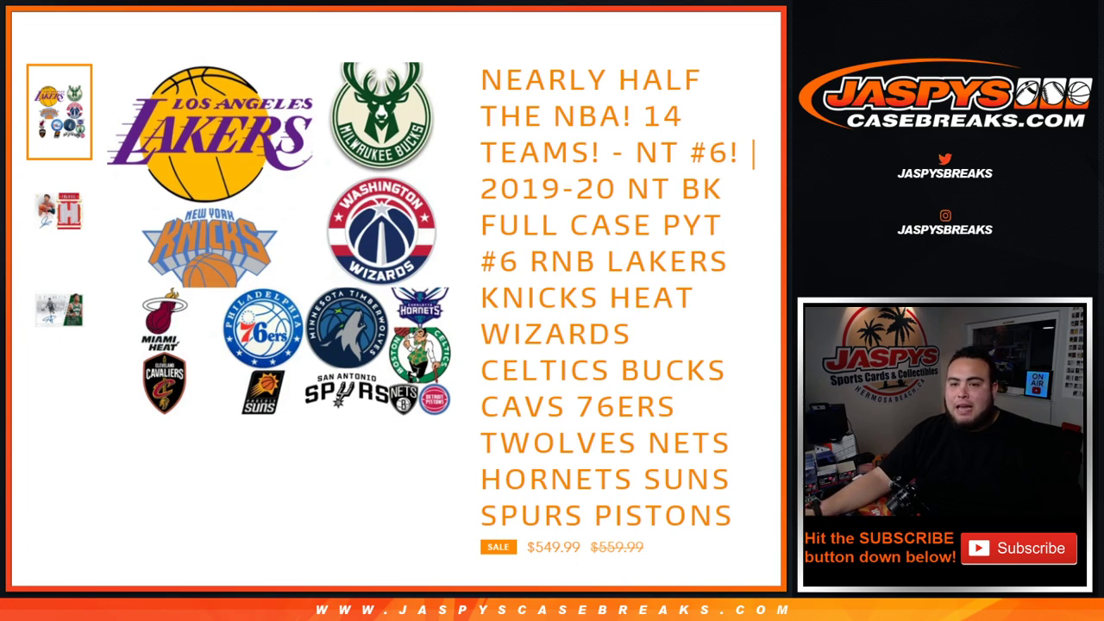
# Read the number-assignment rules in the NT #6 break's product description and switch to the list randomizer.
pyautogui.scroll(-5, 687, 433)
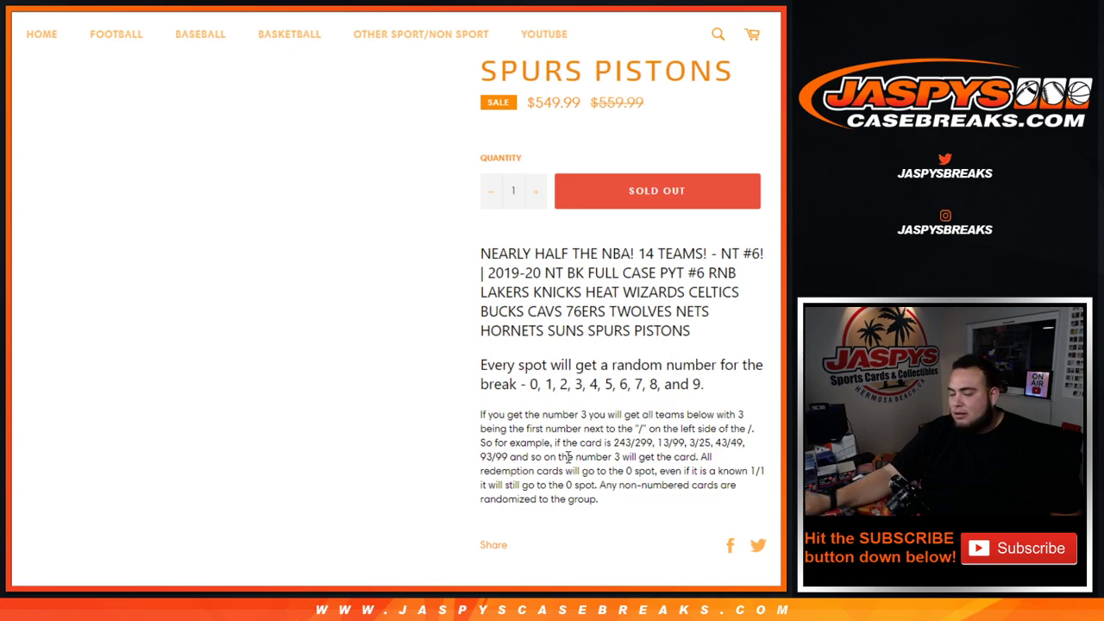
pyautogui.scroll(5, 541, 494)
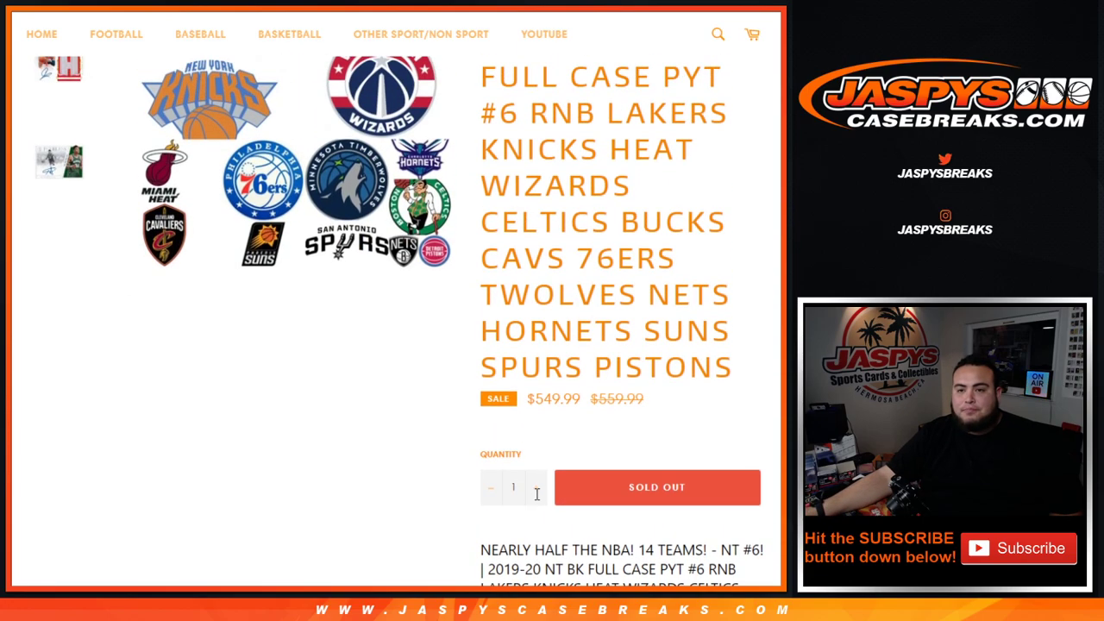
pyautogui.hotkey('ctrl', 'Tab')
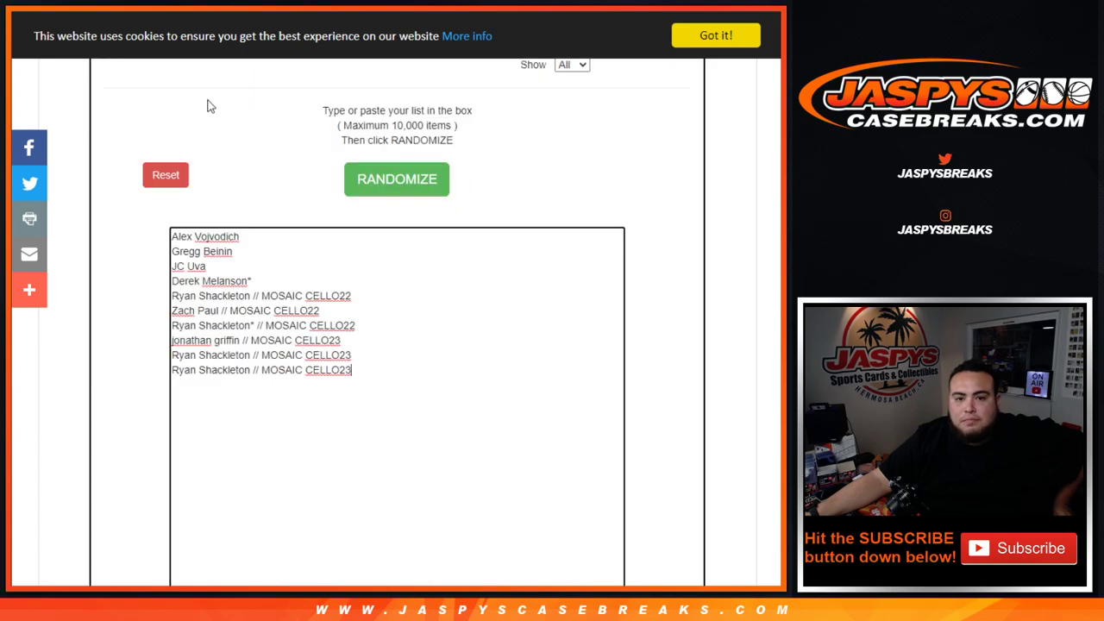
# Randomize the ten-line list of participant names repeatedly in the list randomizer.
pyautogui.click(415, 181)
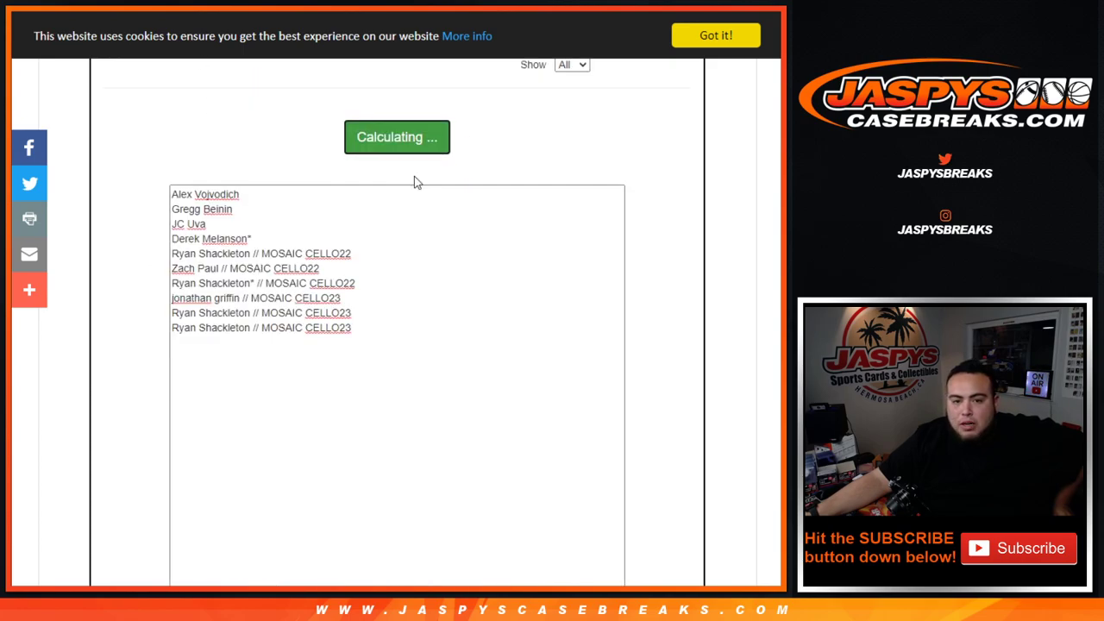
pyautogui.click(416, 181)
pyautogui.click(416, 182)
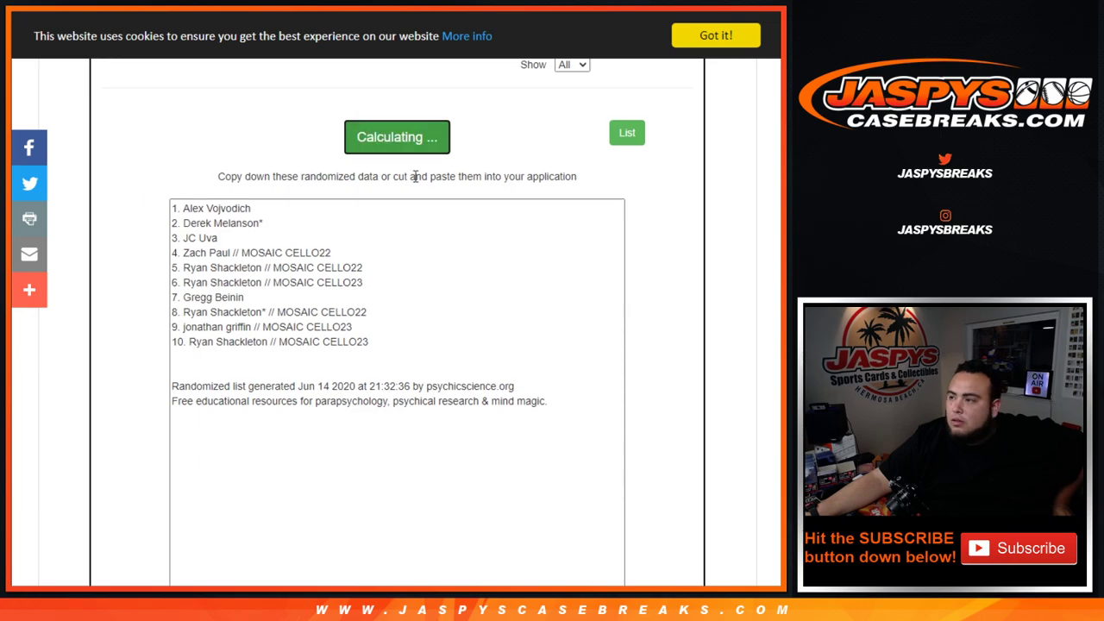
pyautogui.click(416, 182)
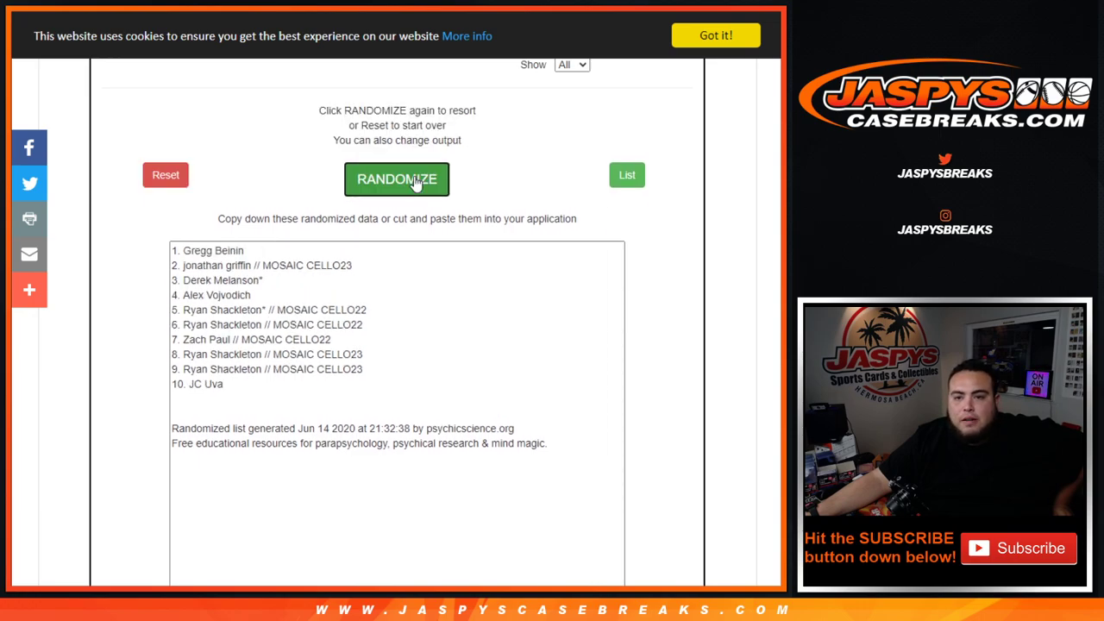
pyautogui.click(416, 182)
pyautogui.click(415, 181)
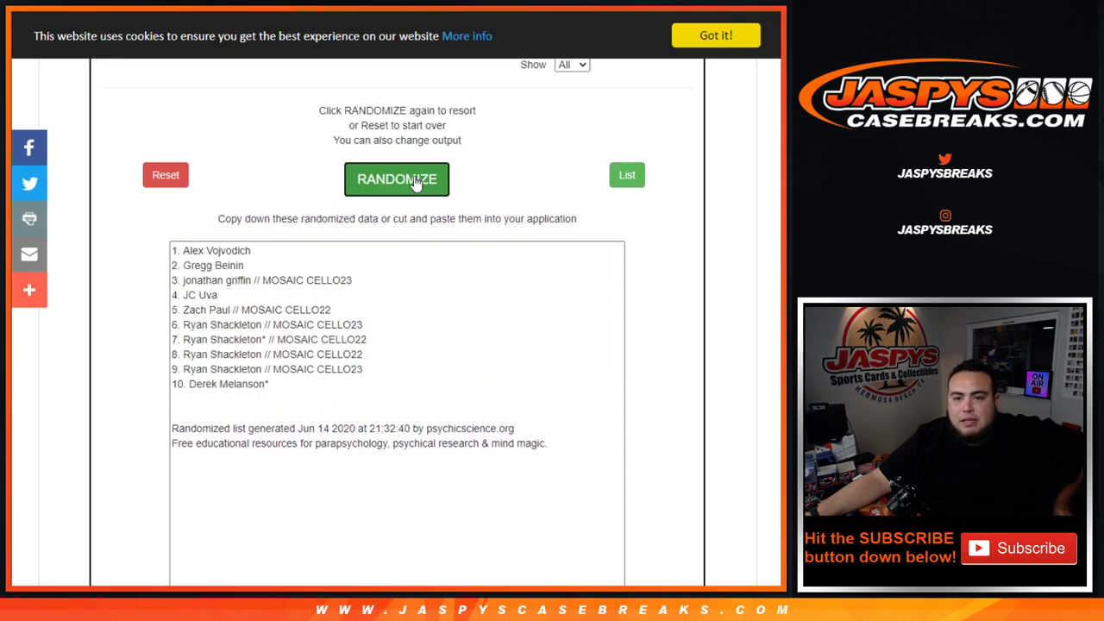
pyautogui.click(416, 181)
pyautogui.click(416, 181)
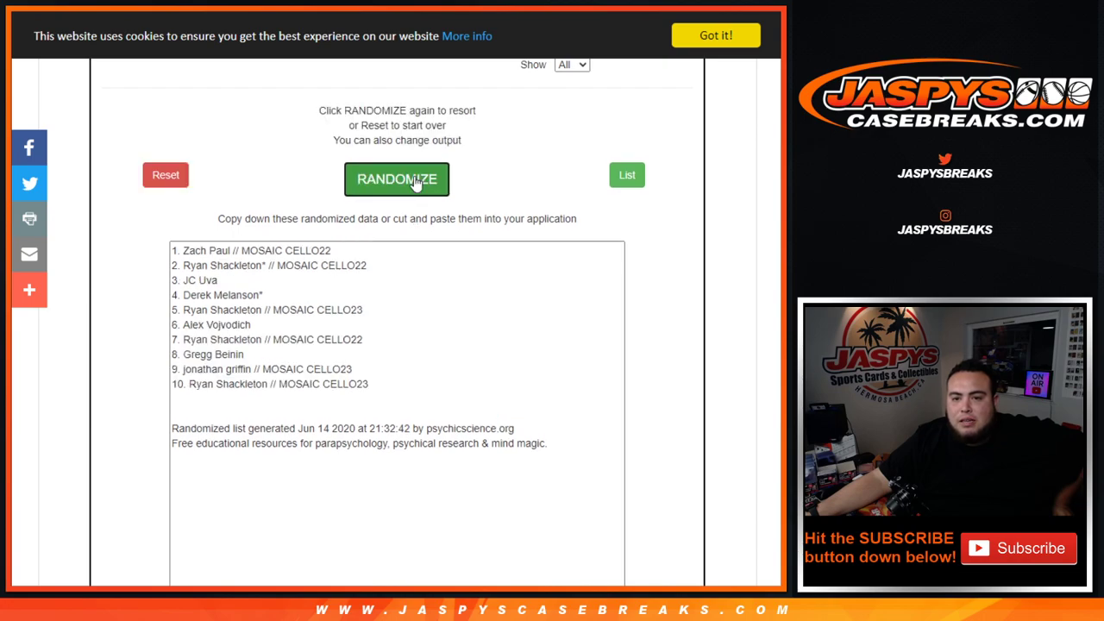
pyautogui.click(416, 182)
pyautogui.click(416, 182)
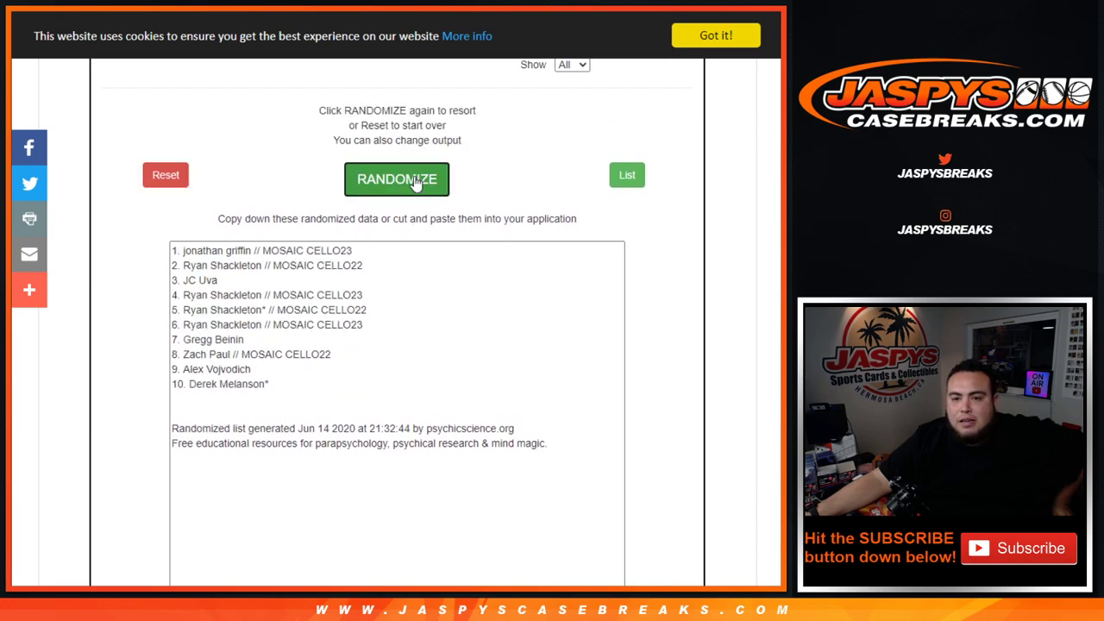
pyautogui.click(416, 181)
# Copy the ten randomized participant lines into column A of the NT #6 break spreadsheet in Google Sheets, starting at A1.
pyautogui.click(171, 250)
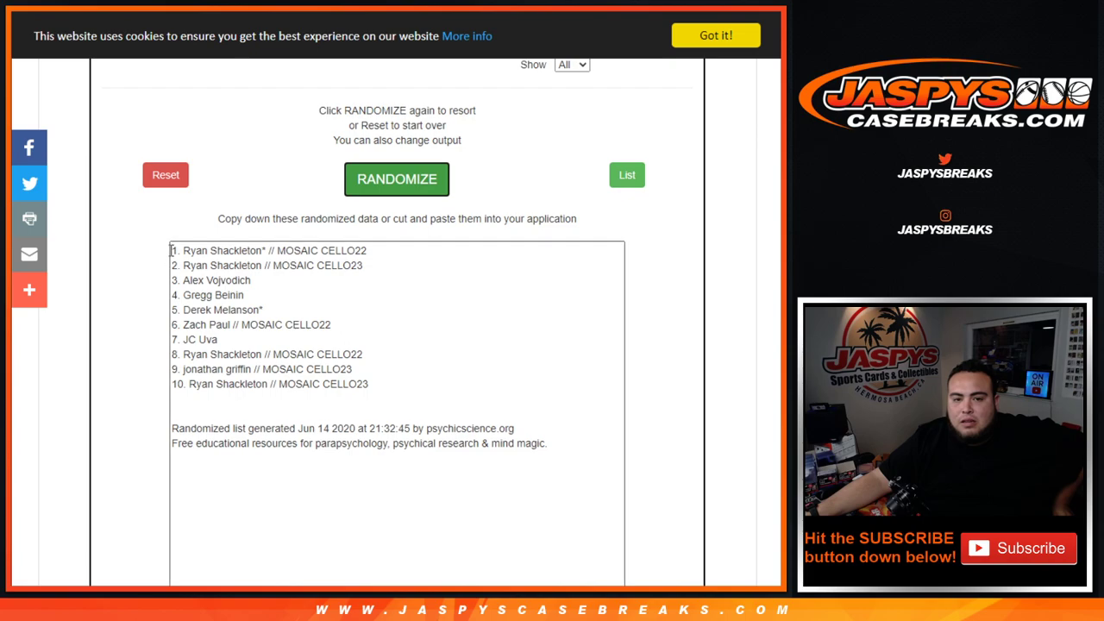
pyautogui.moveTo(171, 250); pyautogui.dragTo(407, 384)
pyautogui.hotkey('ctrl', 'c')
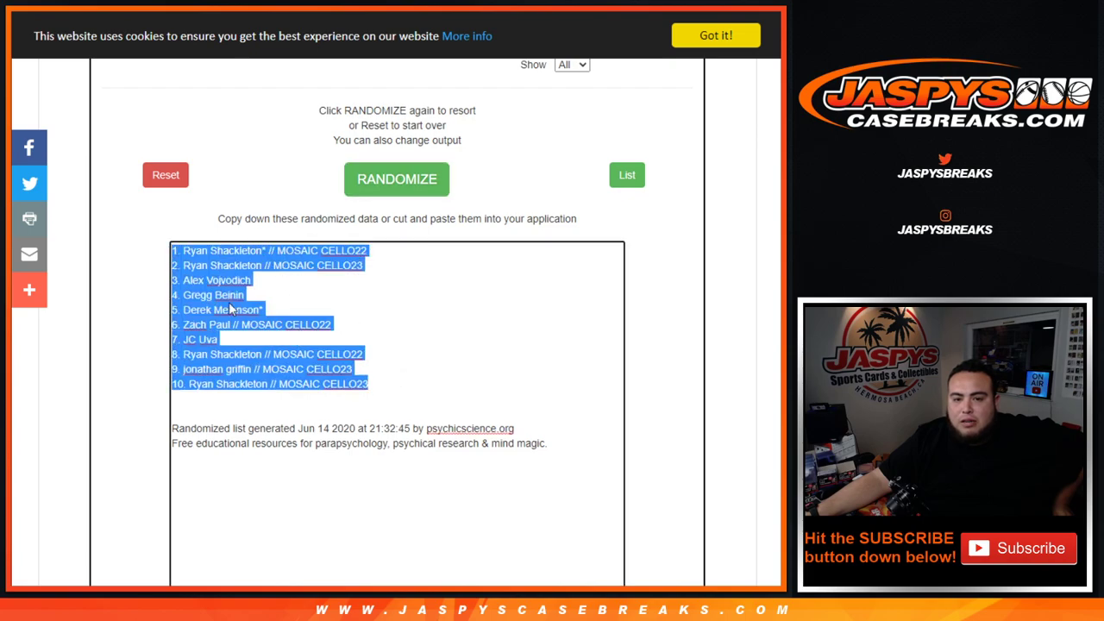
pyautogui.hotkey('alt', 'Tab')
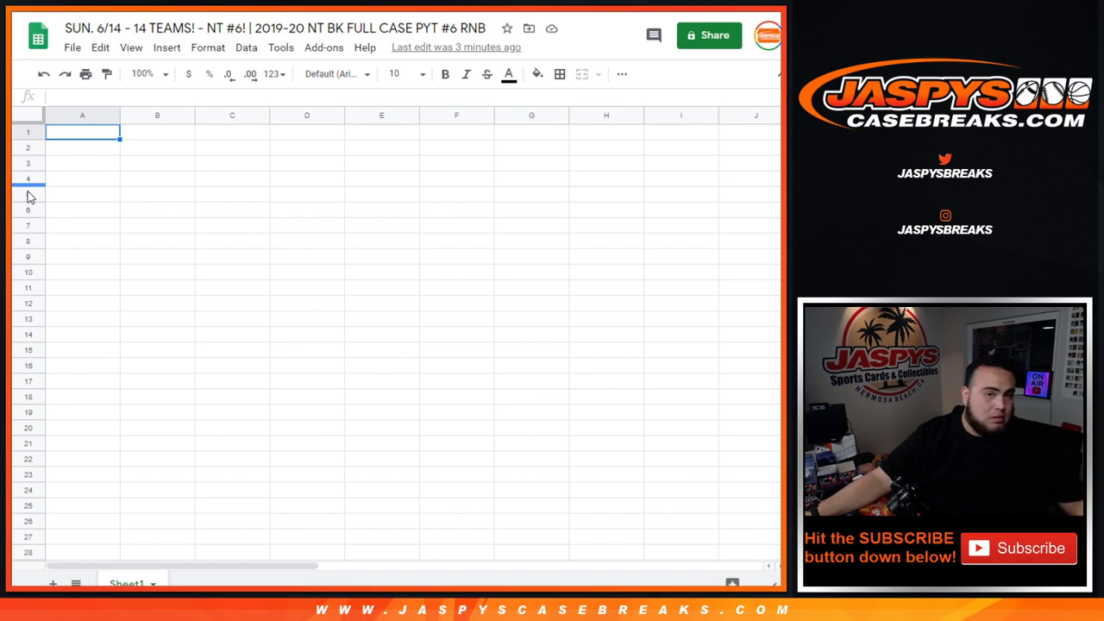
pyautogui.hotkey('ctrl', 'v')
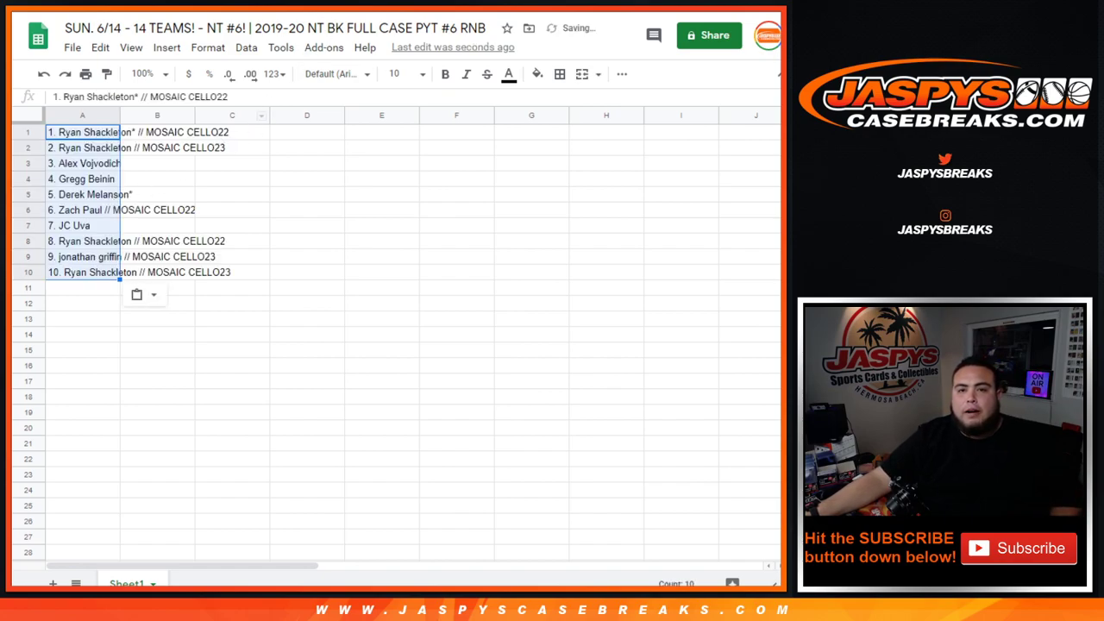
# Switch back to the list randomizer and shuffle the list of numbers 0 to 9 repeatedly.
pyautogui.hotkey('alt', 'Tab')
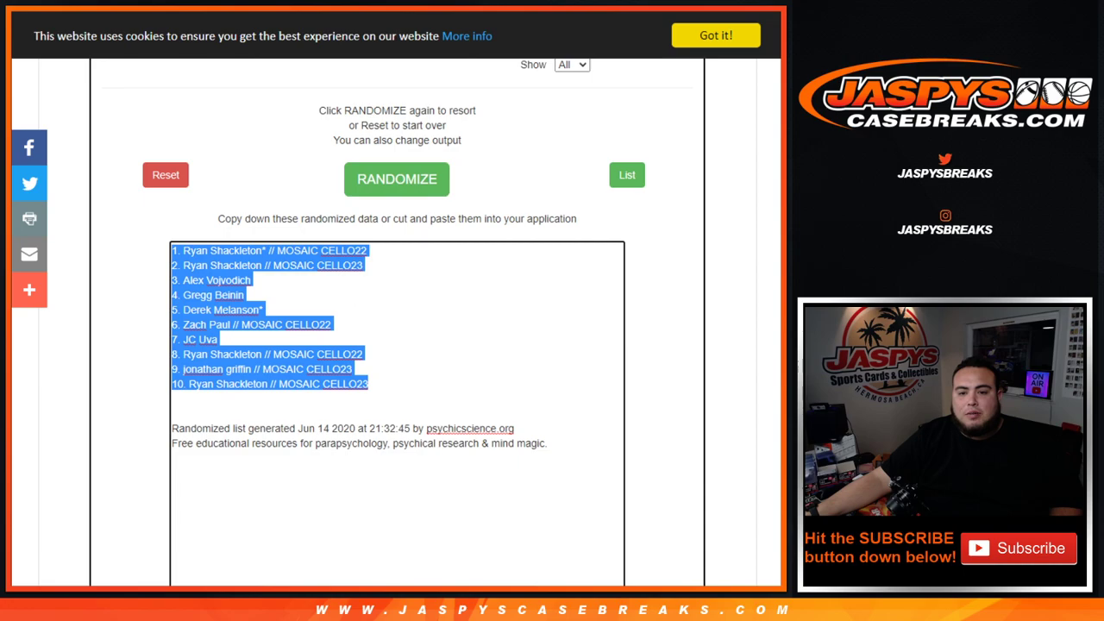
pyautogui.click(165, 174)
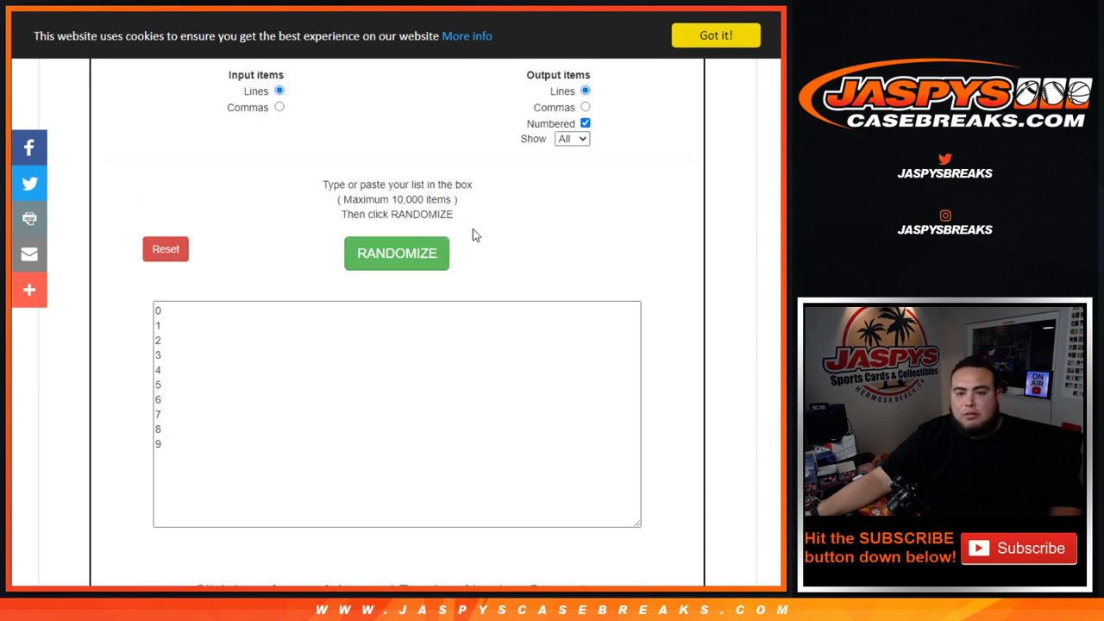
pyautogui.click(421, 257)
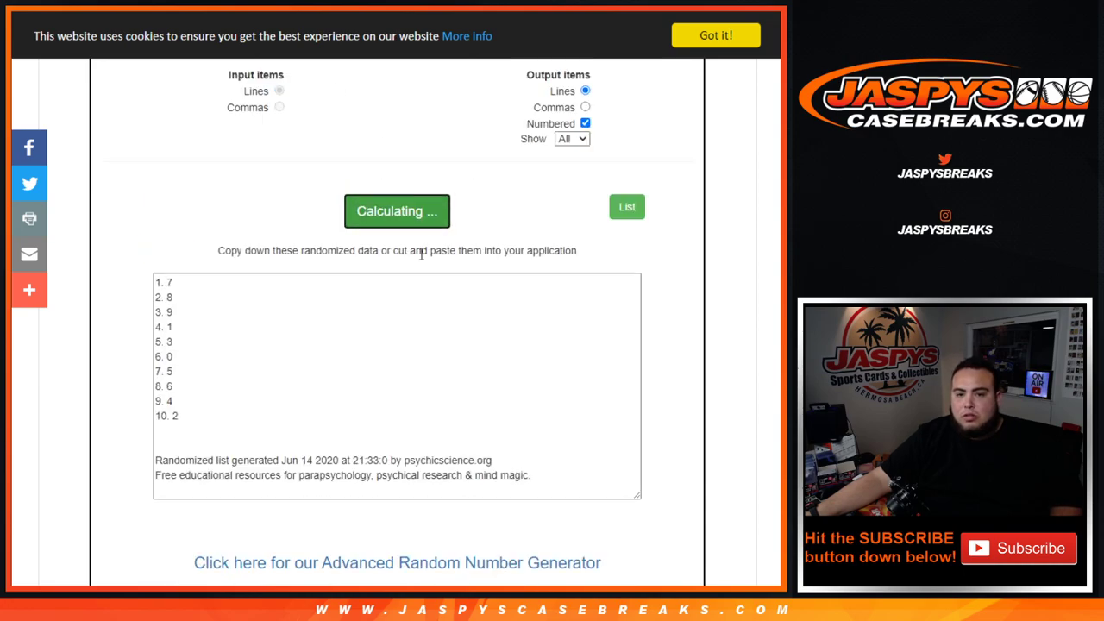
pyautogui.click(421, 254)
pyautogui.click(421, 255)
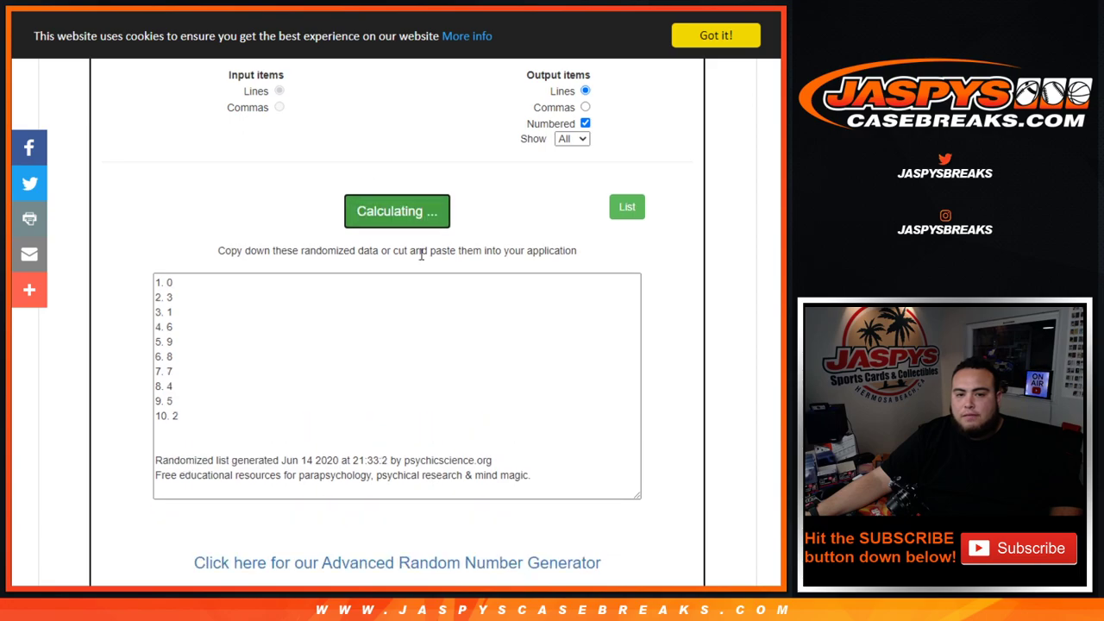
pyautogui.click(421, 254)
pyautogui.click(421, 255)
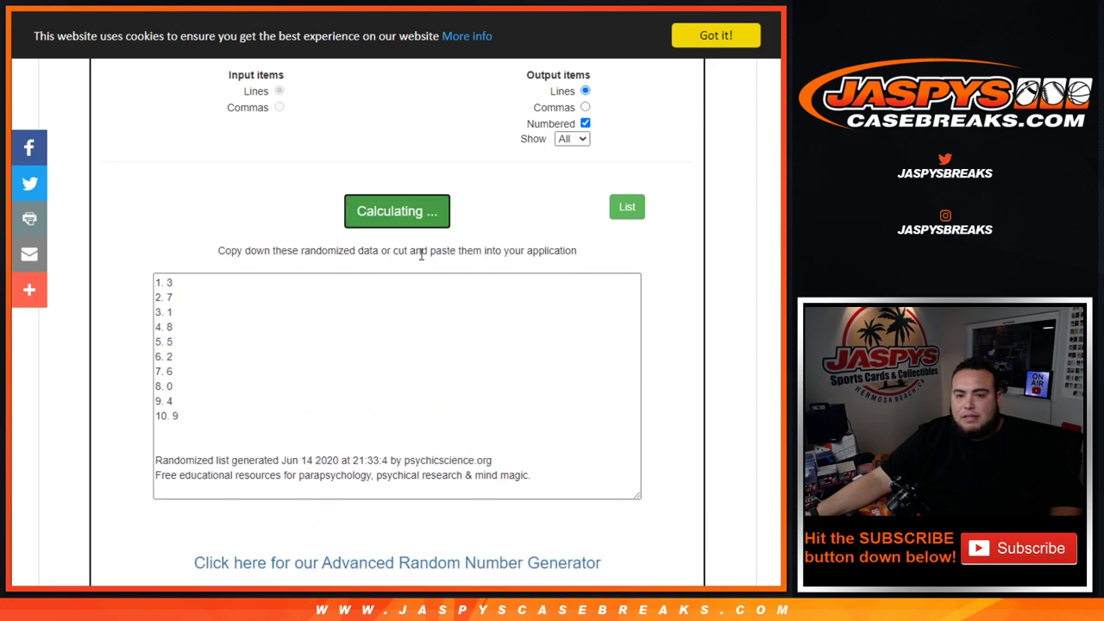
pyautogui.click(421, 254)
pyautogui.click(421, 255)
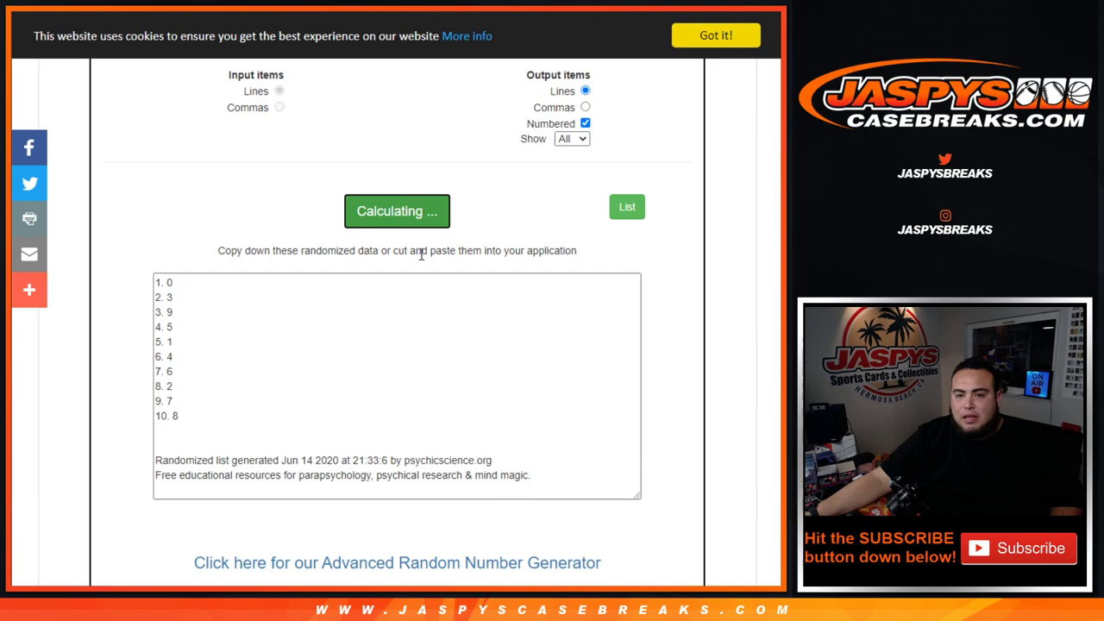
pyautogui.click(421, 254)
pyautogui.click(421, 254)
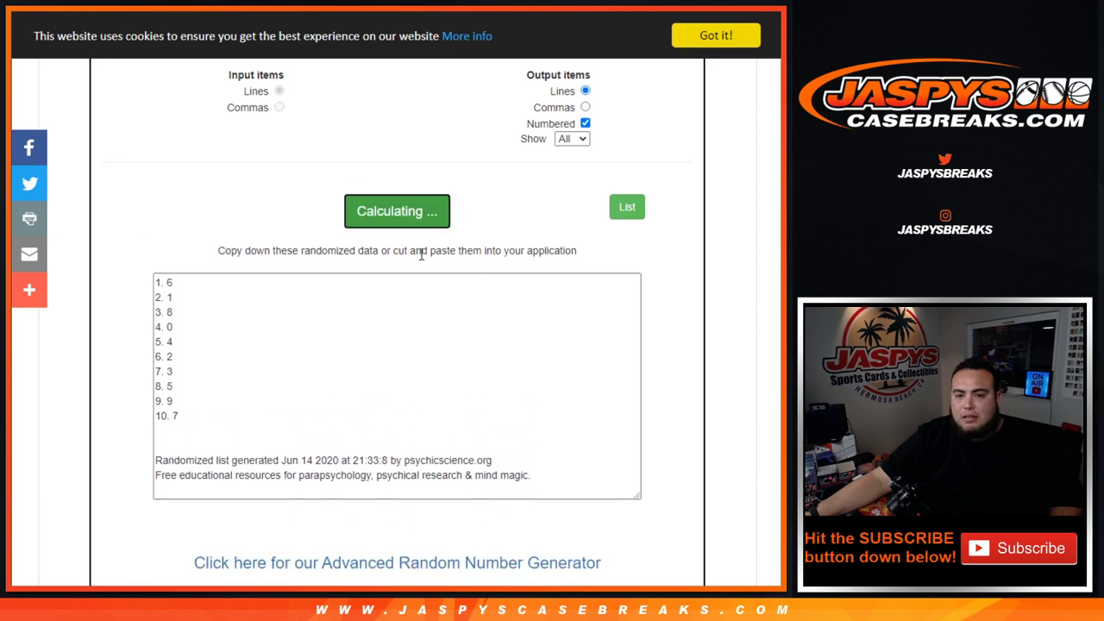
pyautogui.click(423, 253)
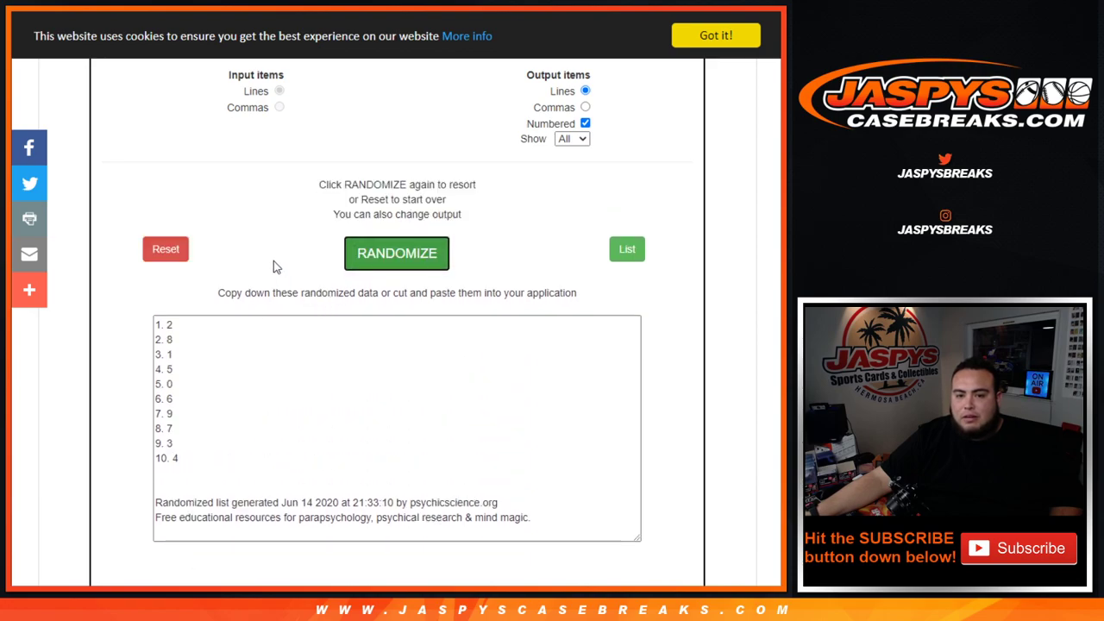
# Copy the ten randomized number lines into the spreadsheet starting at B1, fitting column A to its contents beforehand.
pyautogui.scroll(-1, 274, 260)
pyautogui.moveTo(155, 250); pyautogui.dragTo(192, 380)
pyautogui.hotkey('ctrl', 'c')
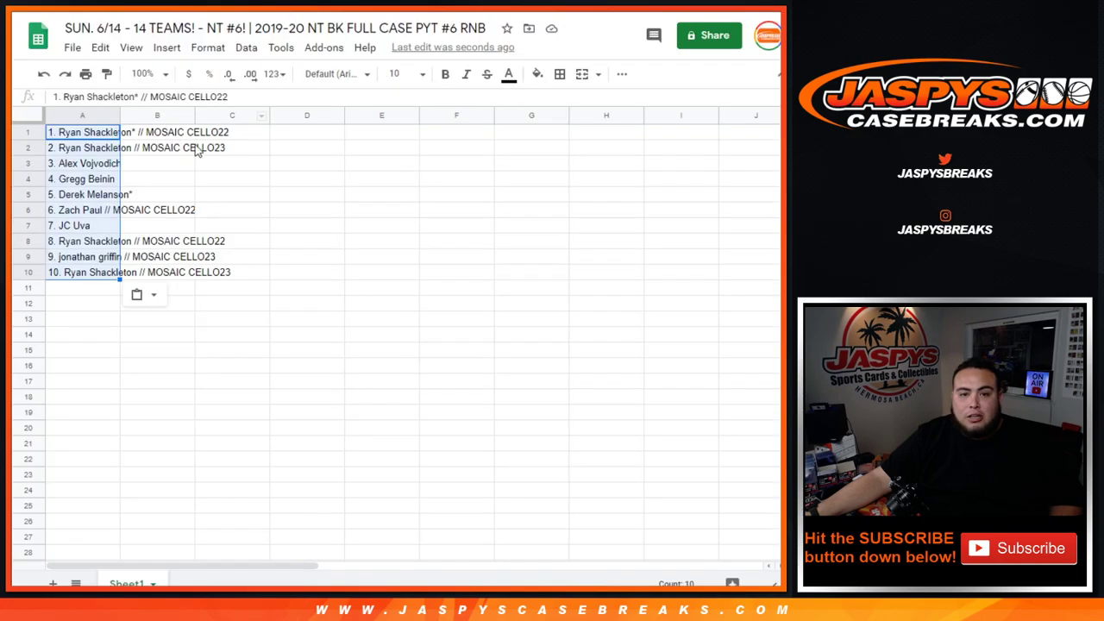
pyautogui.doubleClick(118, 114)
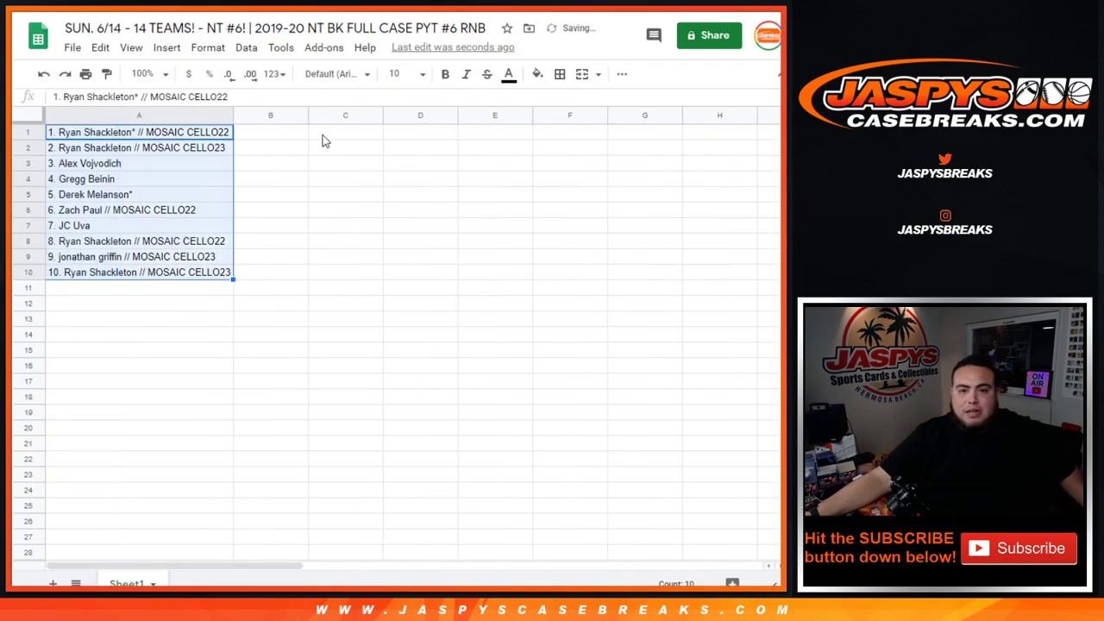
pyautogui.click(287, 138)
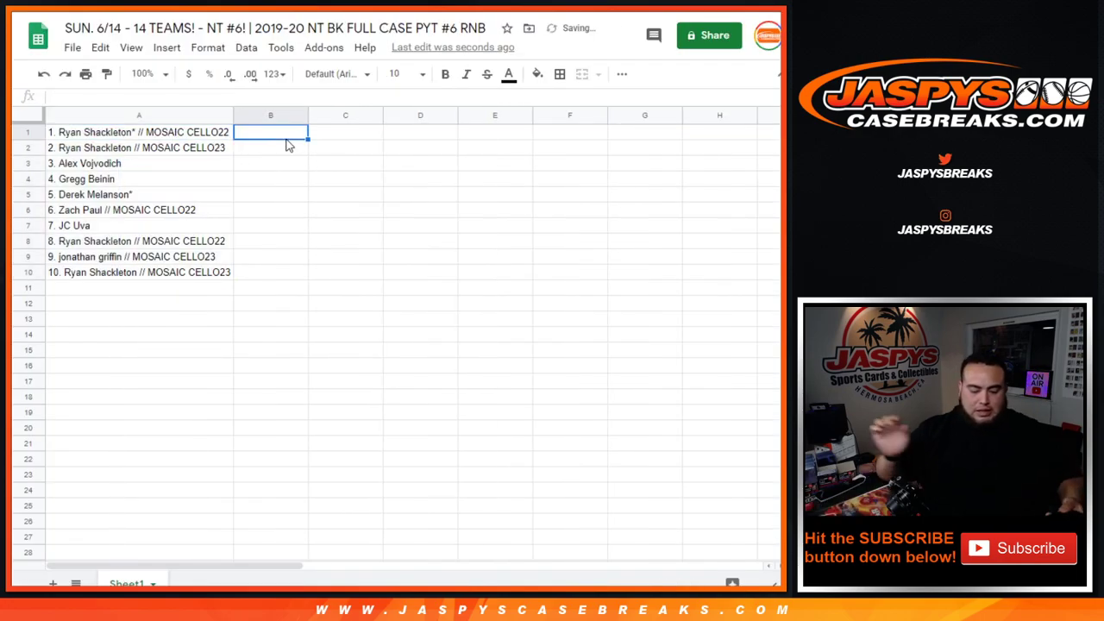
pyautogui.hotkey('ctrl', 'v')
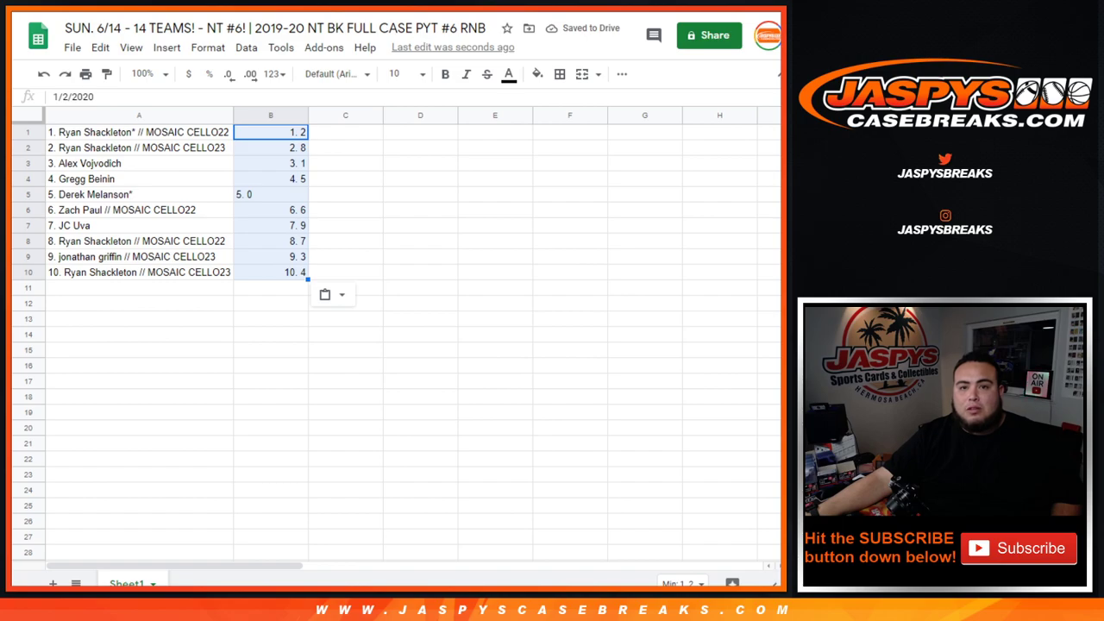
# Check the pasted entries in cells B5 and B1 against the randomized number list.
pyautogui.hotkey('alt', 'Tab')
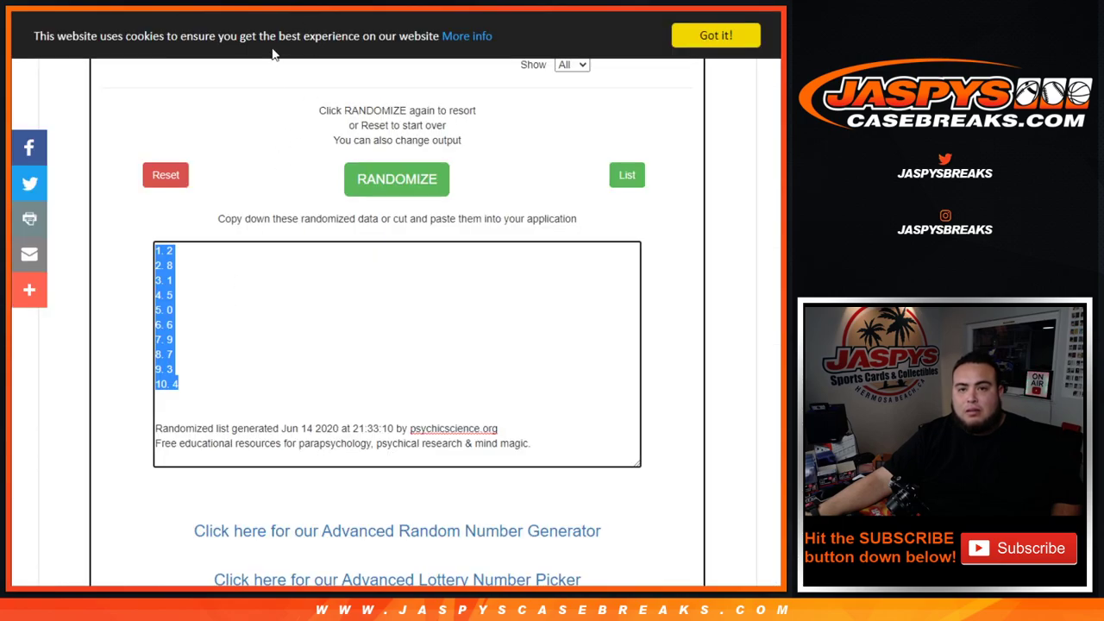
pyautogui.hotkey('alt', 'Tab')
pyautogui.click(262, 197)
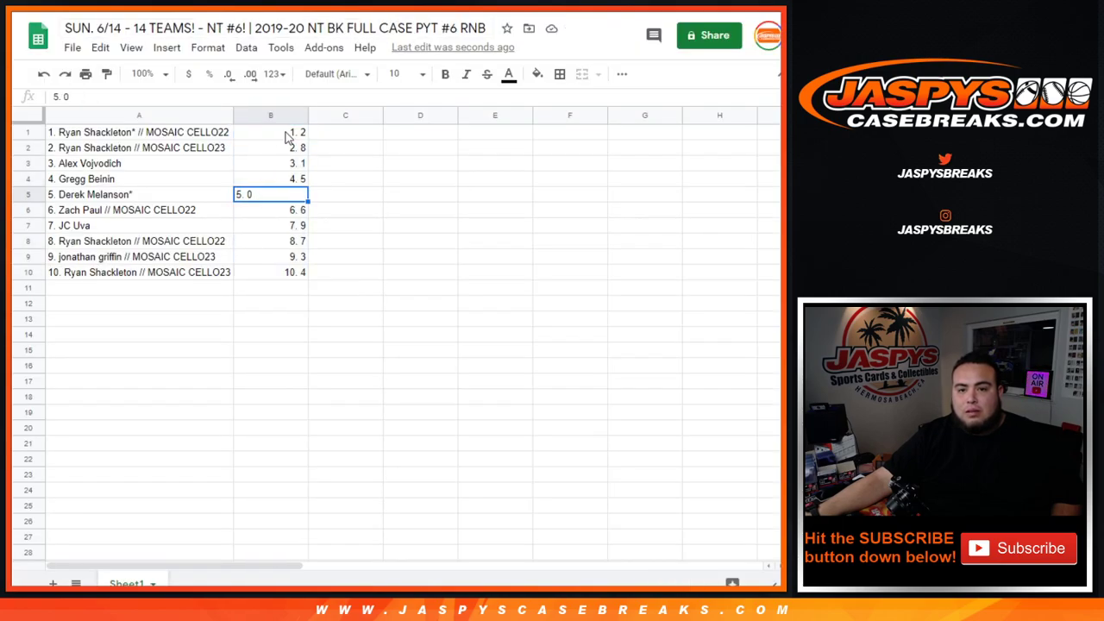
pyautogui.doubleClick(286, 135)
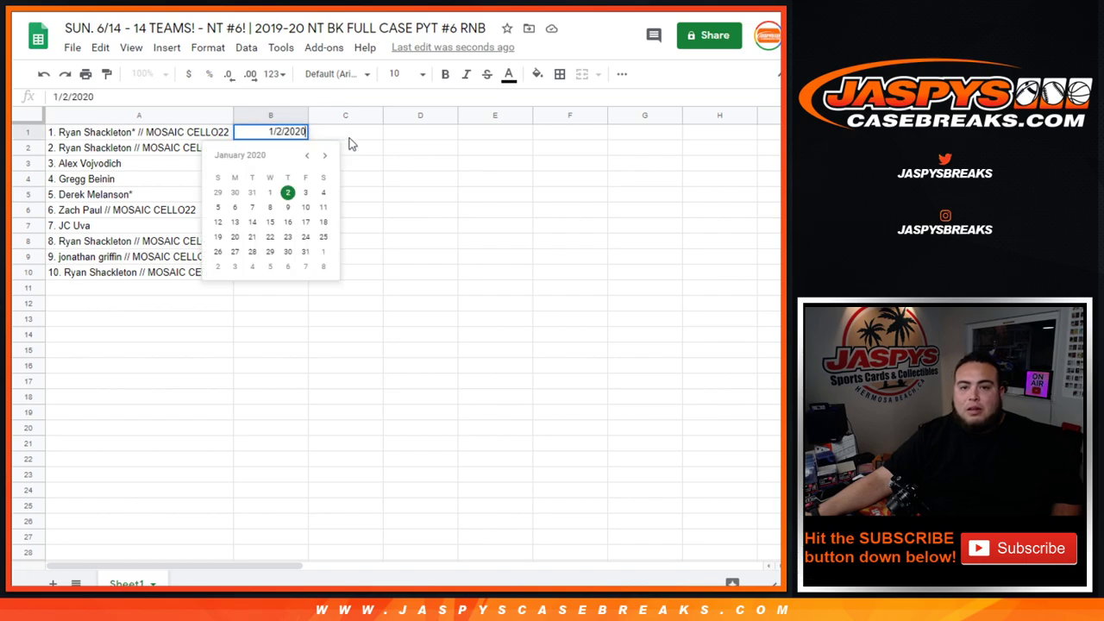
pyautogui.click(349, 139)
pyautogui.doubleClick(292, 131)
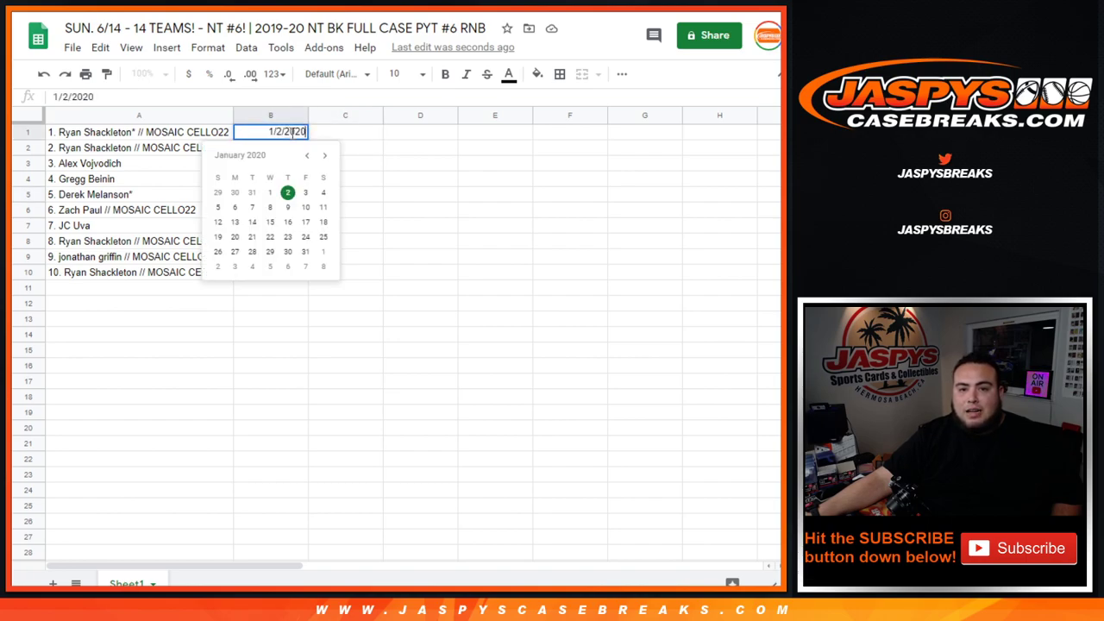
# Enter the numbers 2, 8, 1, 5, 0, 6, 9, 7, 3 and 4 in cells C1 to C10.
pyautogui.click(345, 137)
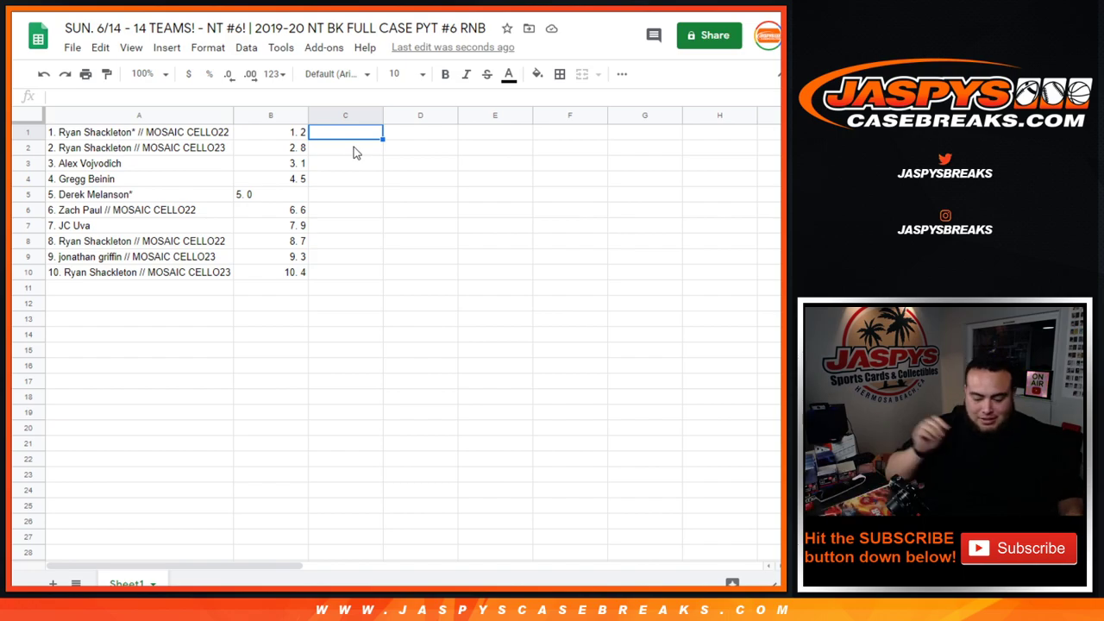
pyautogui.write('2')
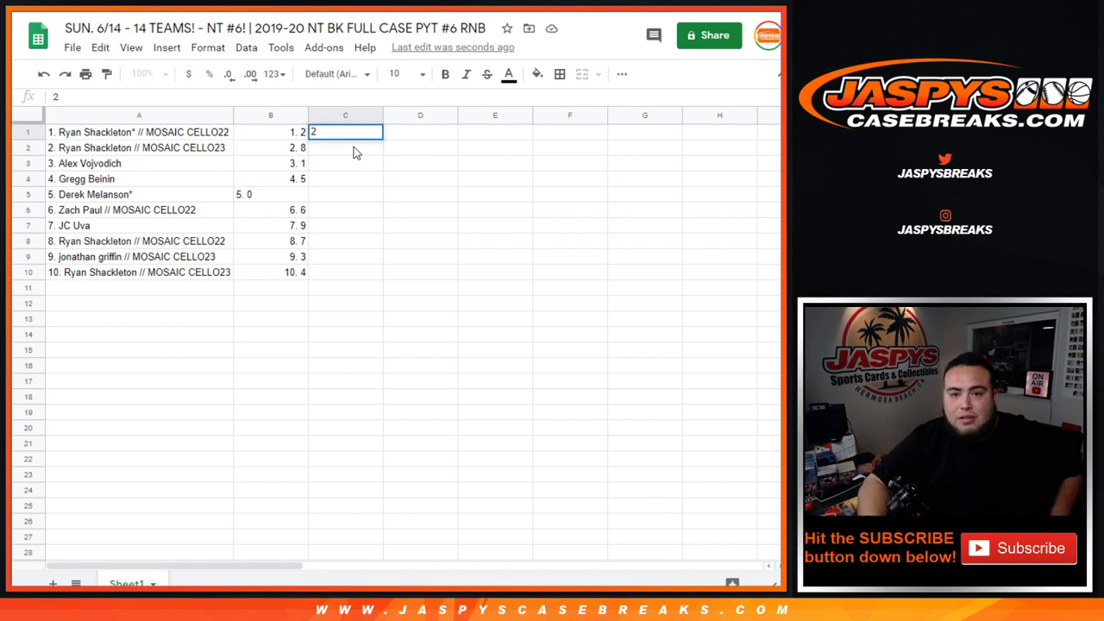
pyautogui.press('Return')
pyautogui.write('8')
pyautogui.press('Return')
pyautogui.write('1')
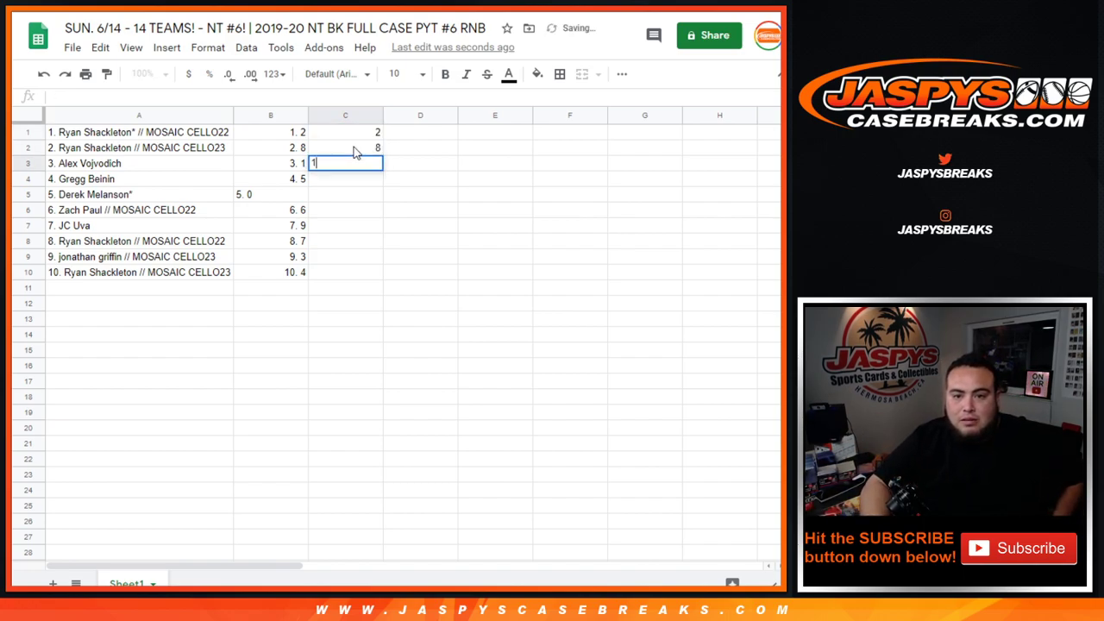
pyautogui.press('Return')
pyautogui.write('5')
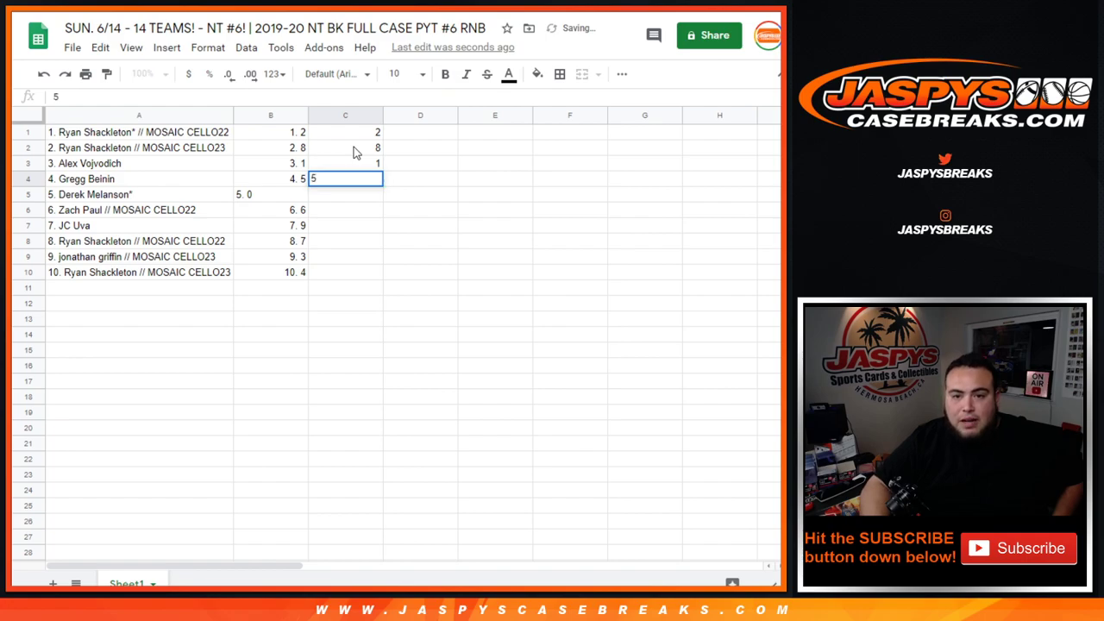
pyautogui.press('Return')
pyautogui.write('0')
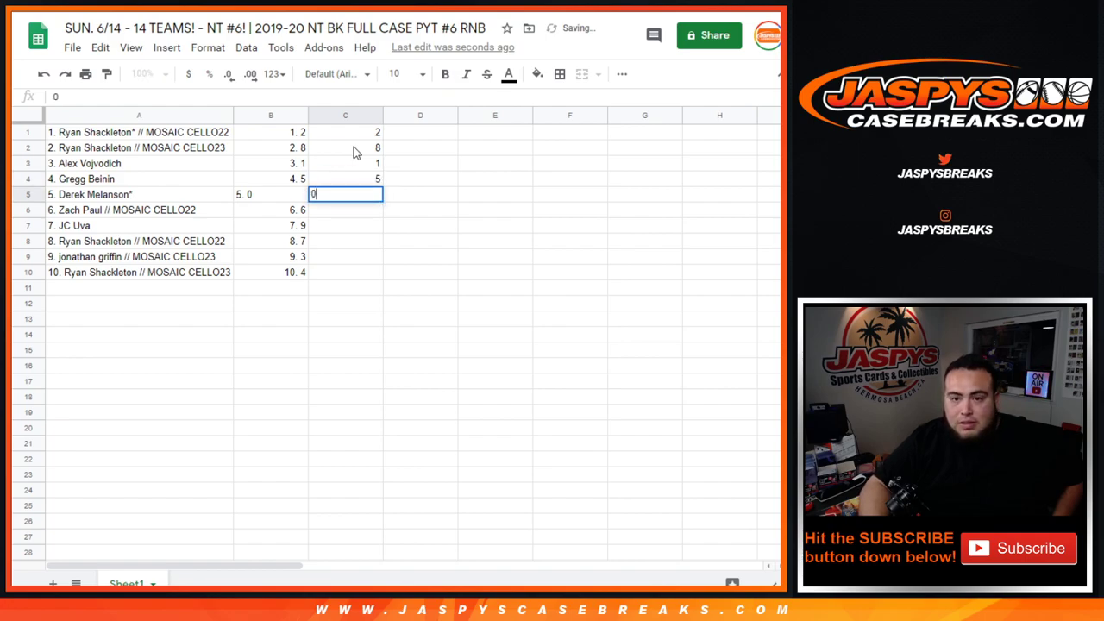
pyautogui.press('Return')
pyautogui.write('6')
pyautogui.press('Return')
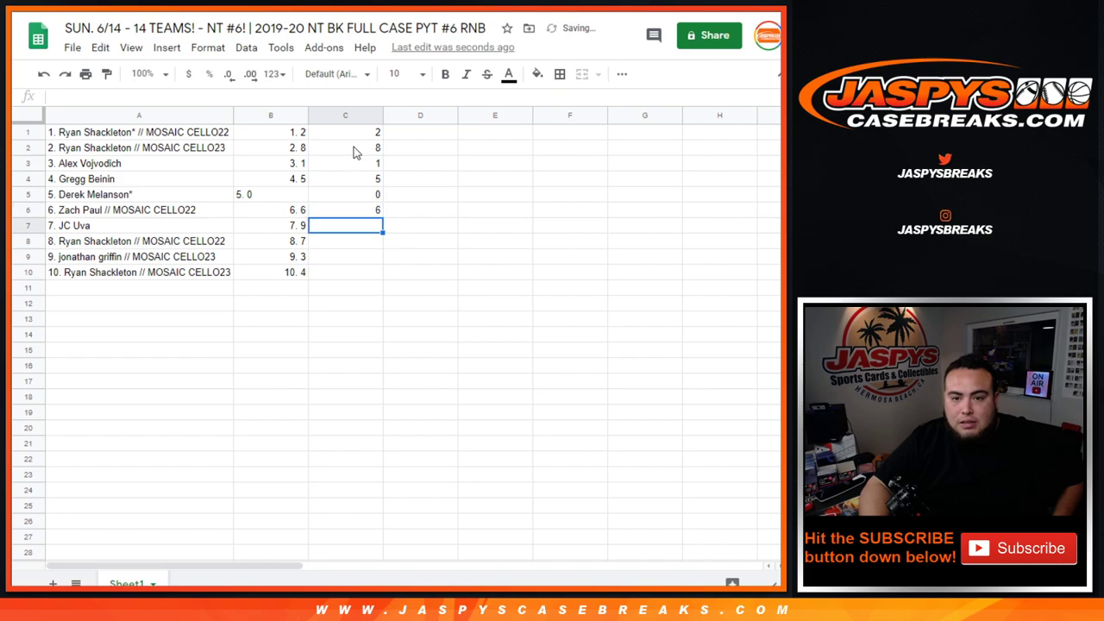
pyautogui.write('9')
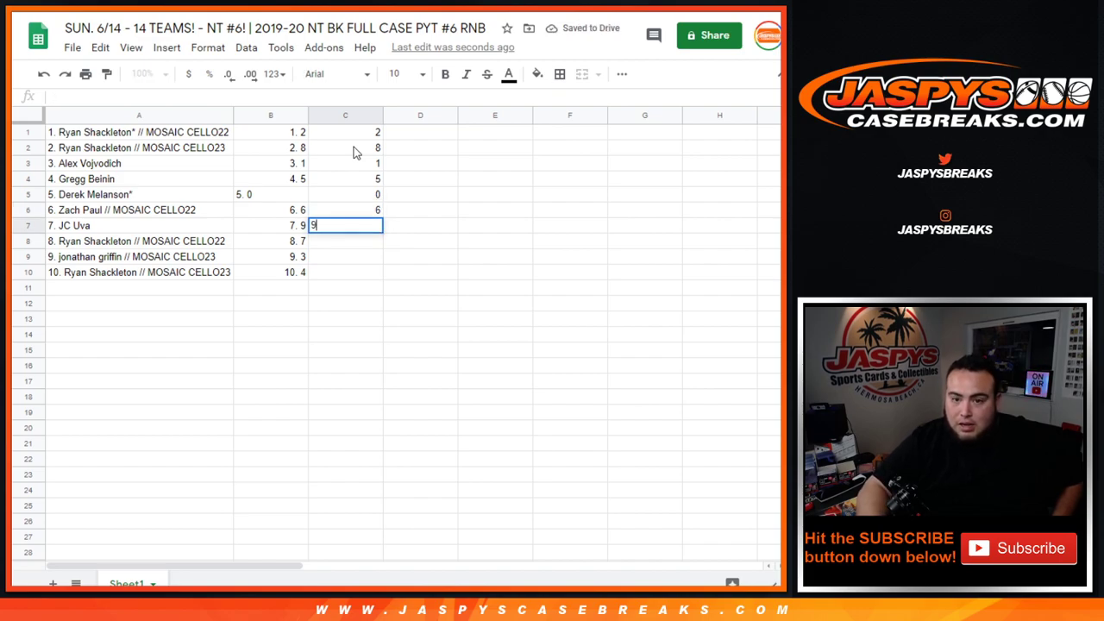
pyautogui.press('Return')
pyautogui.write('7')
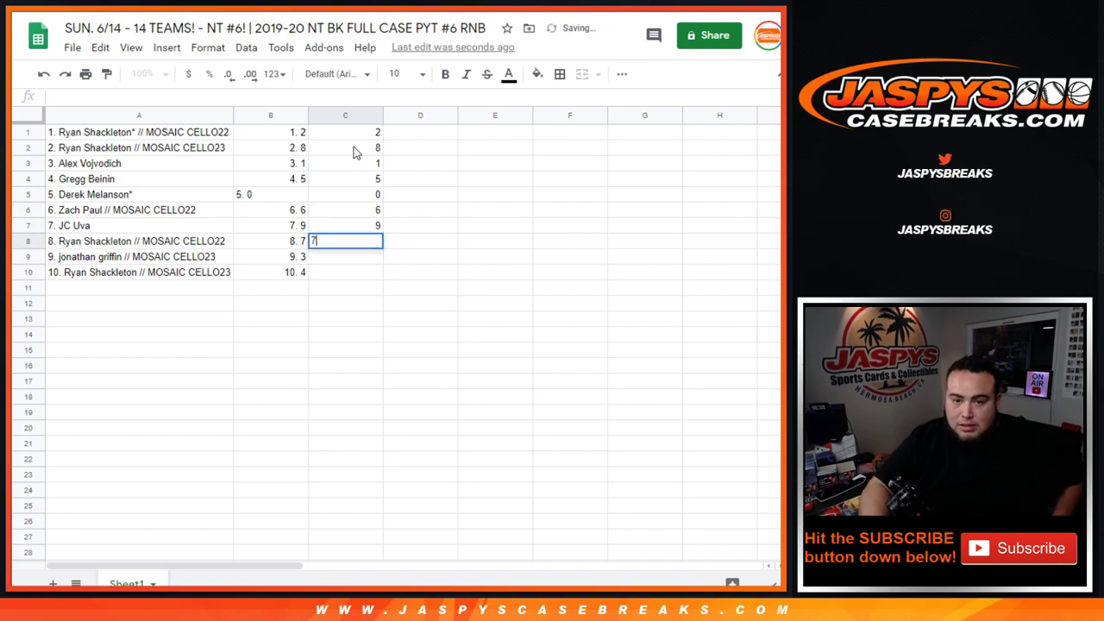
pyautogui.press('Return')
pyautogui.write('3')
pyautogui.press('Return')
pyautogui.write('4')
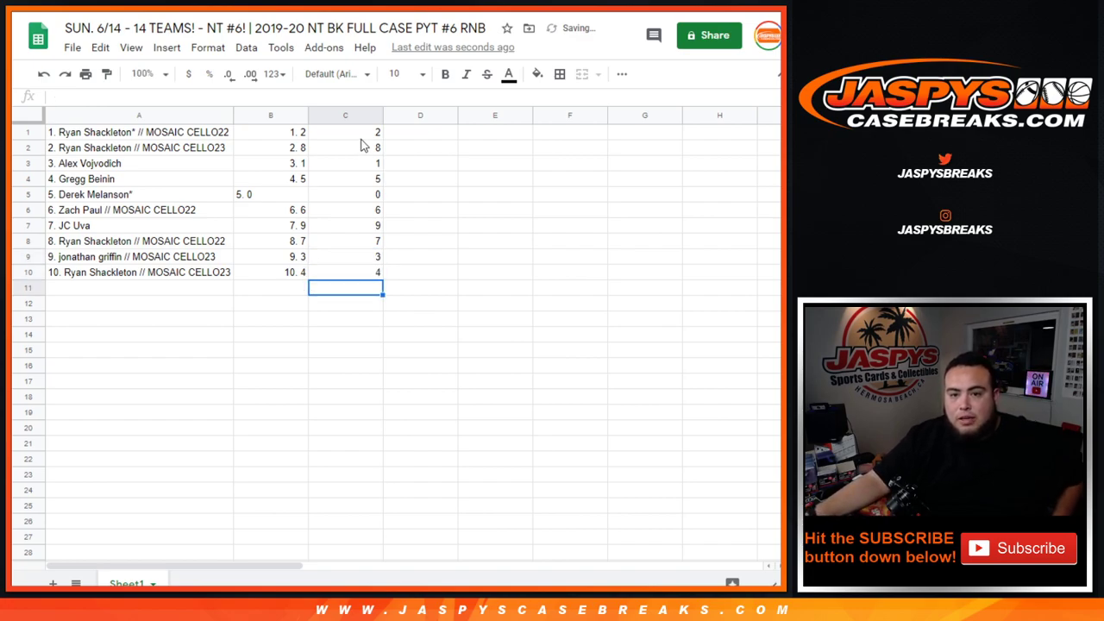
# Copy the numbers in C1:C10 and clear the numbered entries from B1:B10.
pyautogui.moveTo(368, 137); pyautogui.dragTo(362, 270)
pyautogui.hotkey('ctrl', 'c')
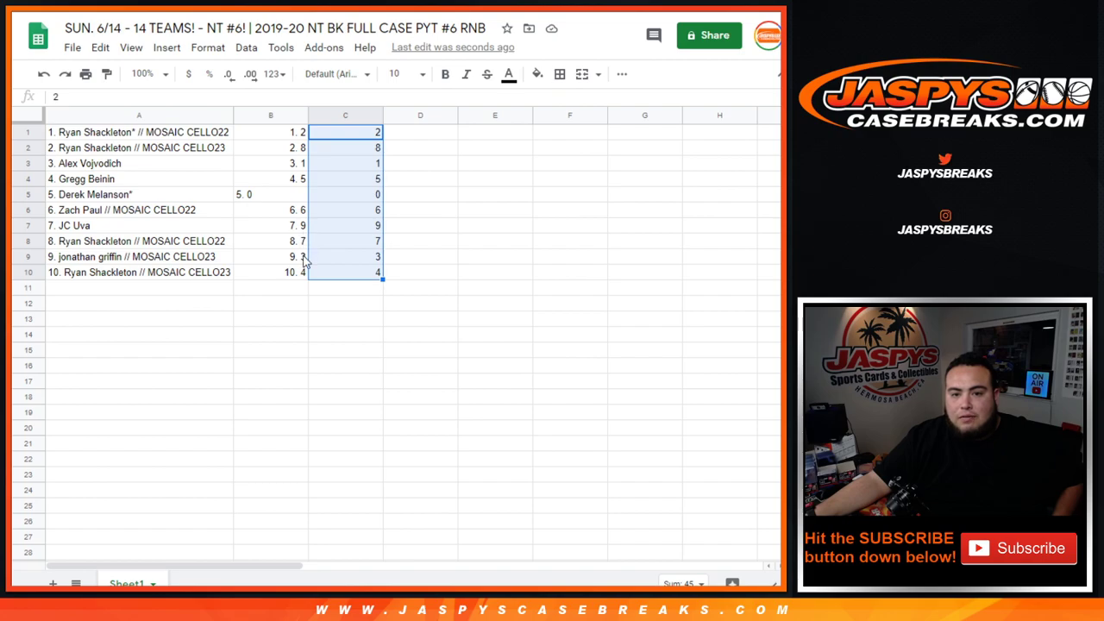
pyautogui.moveTo(291, 134); pyautogui.dragTo(273, 278)
pyautogui.press('Delete')
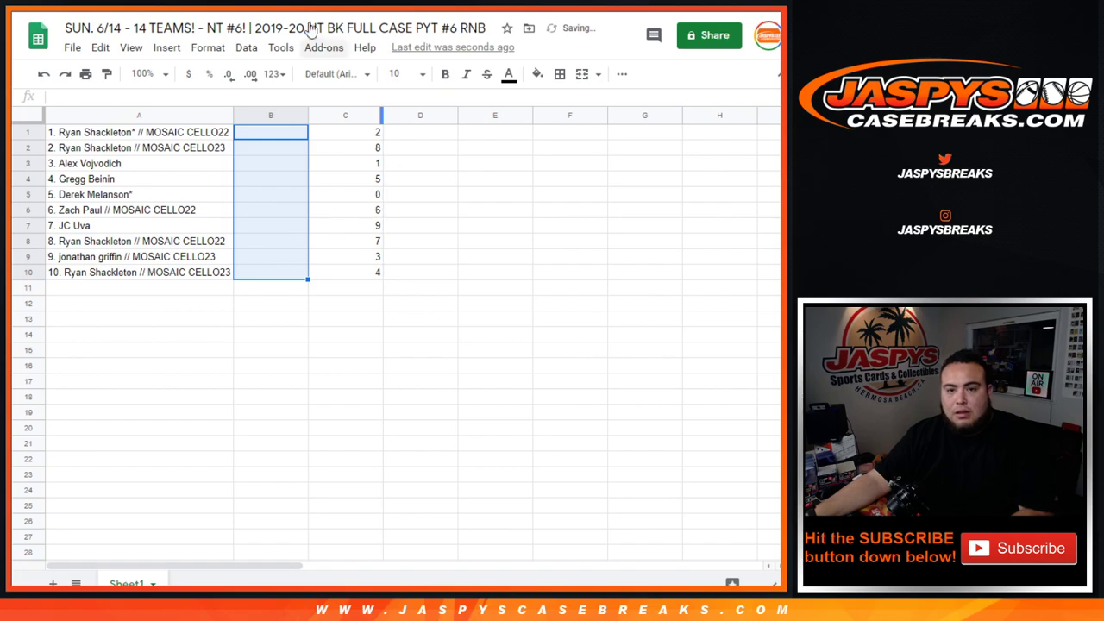
# Check the randomized number list in the Random List Generator against the numbers in column C, and return to the spreadsheet.
pyautogui.hotkey('ctrl', 'Tab')
pyautogui.click(207, 288)
pyautogui.scroll(5, 234, 293)
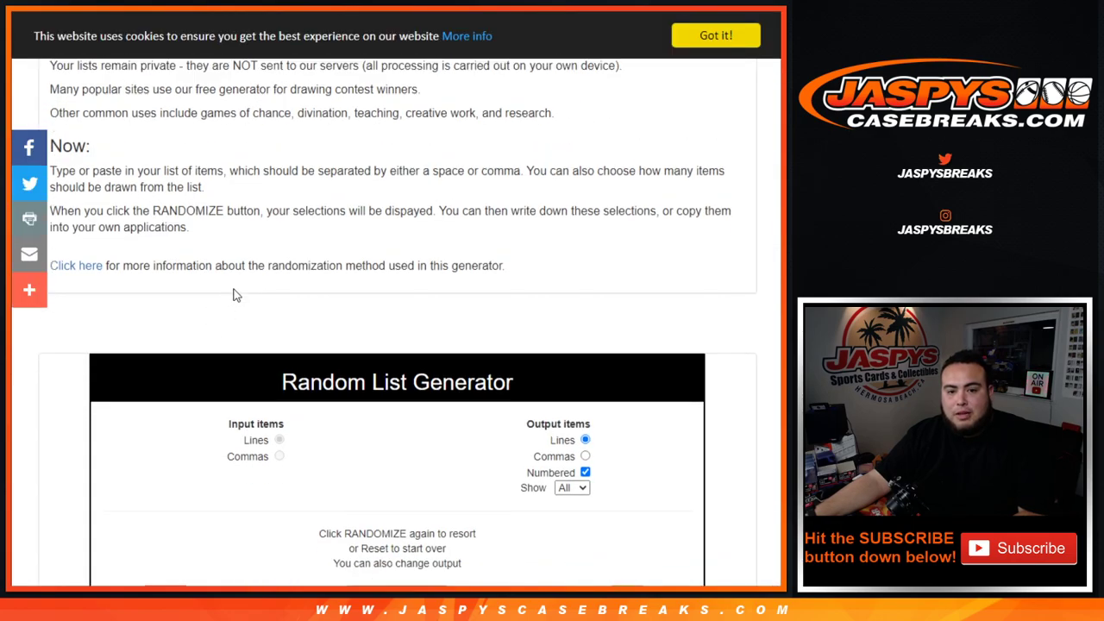
pyautogui.scroll(-5, 235, 299)
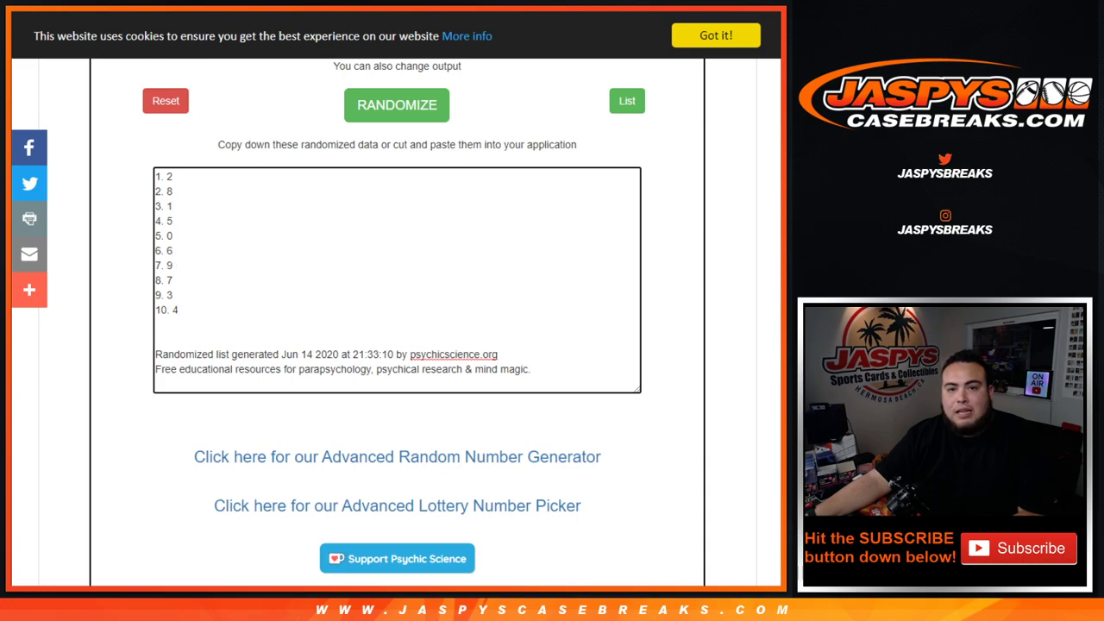
pyautogui.hotkey('ctrl', 'Tab')
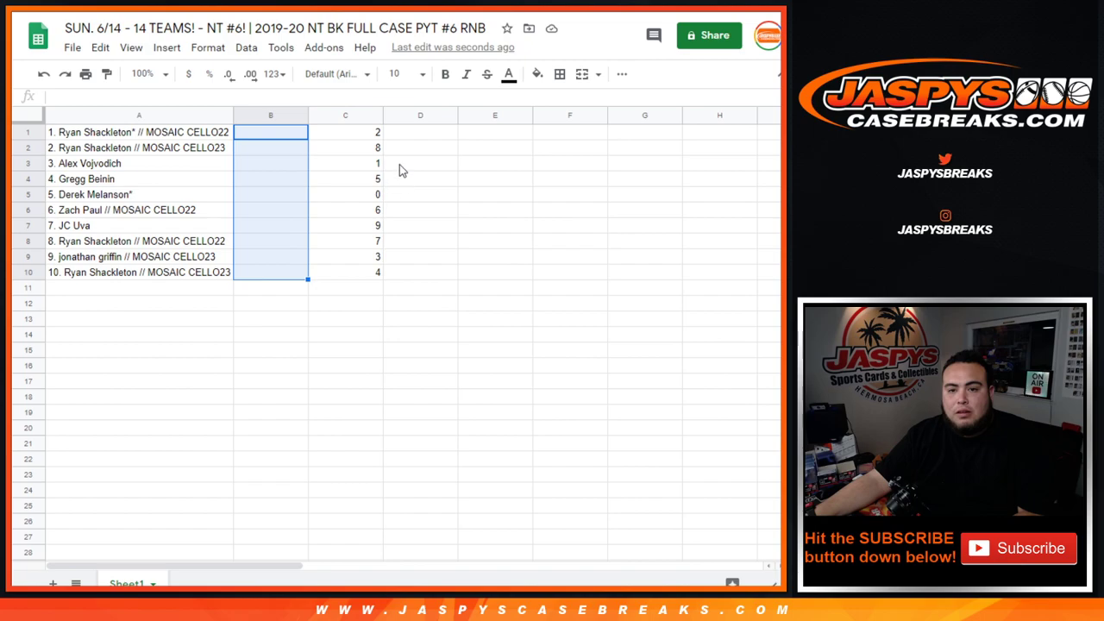
# Try to move the numbers from C1:C10 to column B, undo the paste, and paste them back at C1.
pyautogui.rightClick(353, 239)
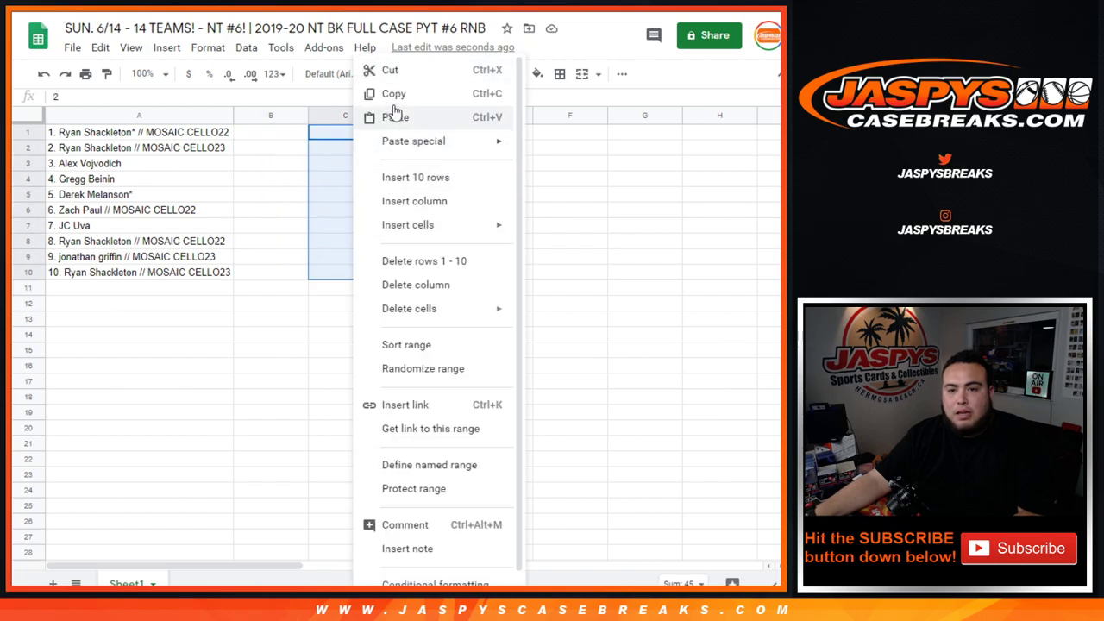
pyautogui.click(394, 93)
pyautogui.press('Delete')
pyautogui.press('Left')
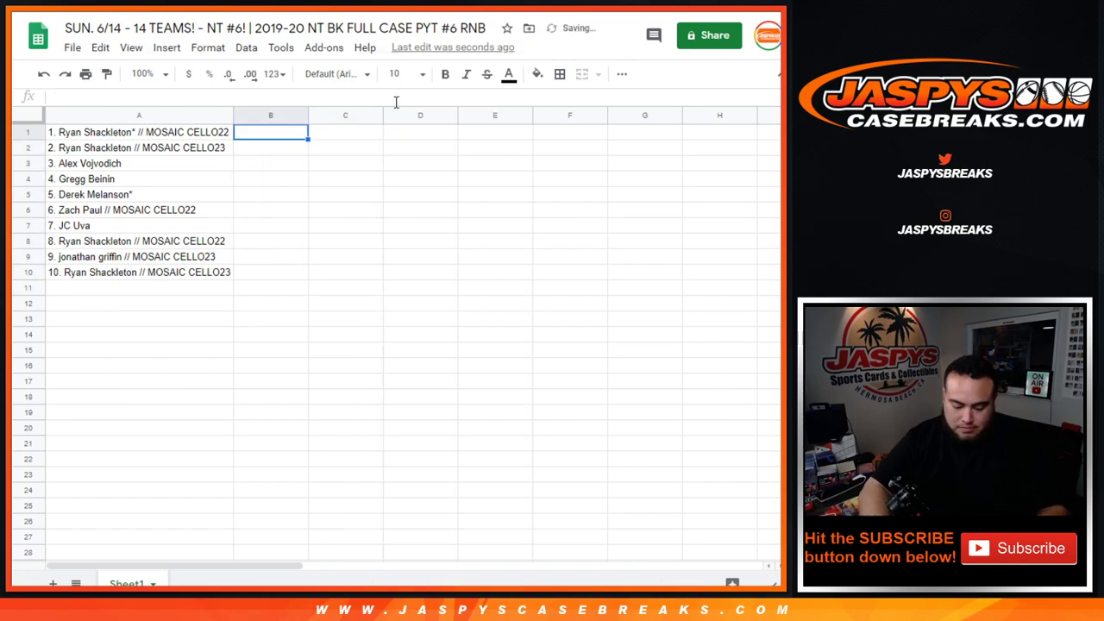
pyautogui.write('1. 1 1. 7 12. 31 1. 4 0 1. 5 1. 8 1. 6 1. 2 1. 3')
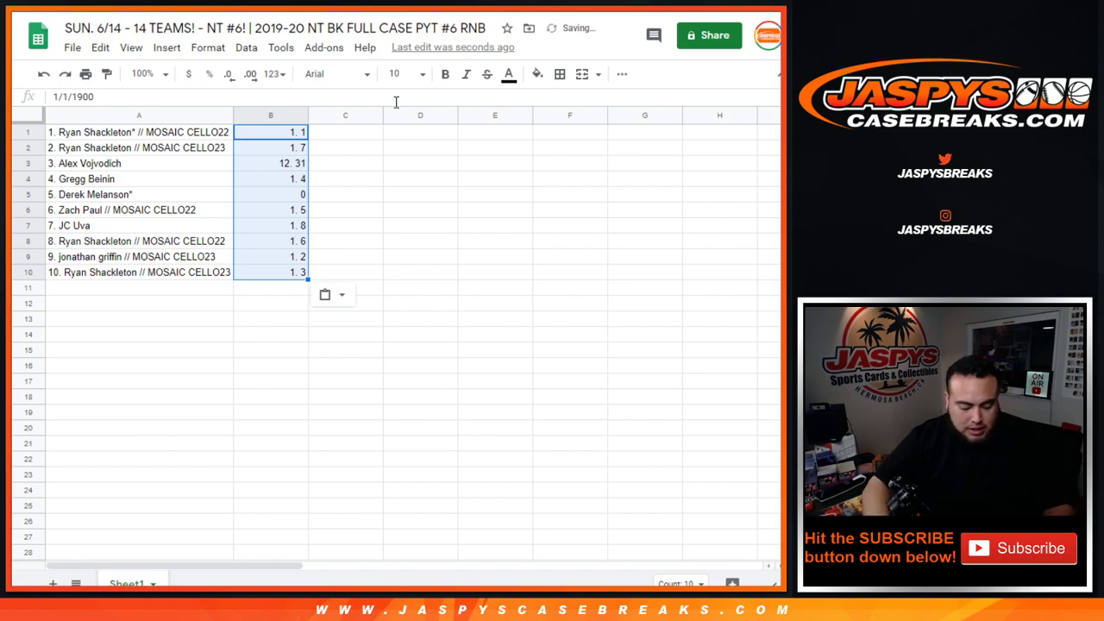
pyautogui.hotkey('ctrl', 'z')
pyautogui.press('Right')
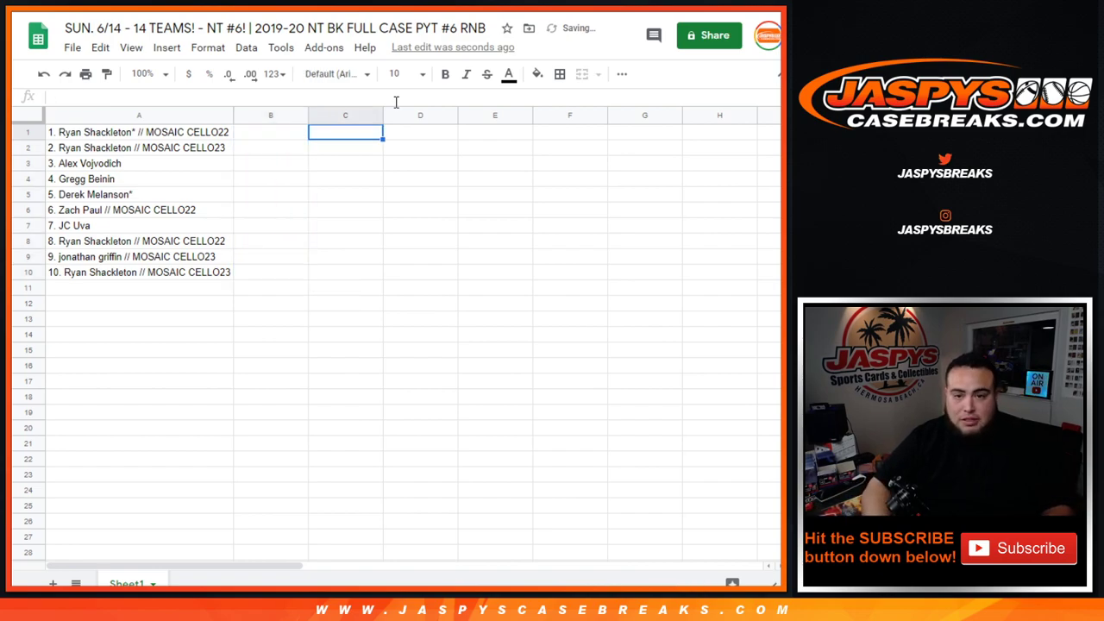
pyautogui.hotkey('ctrl', 'v')
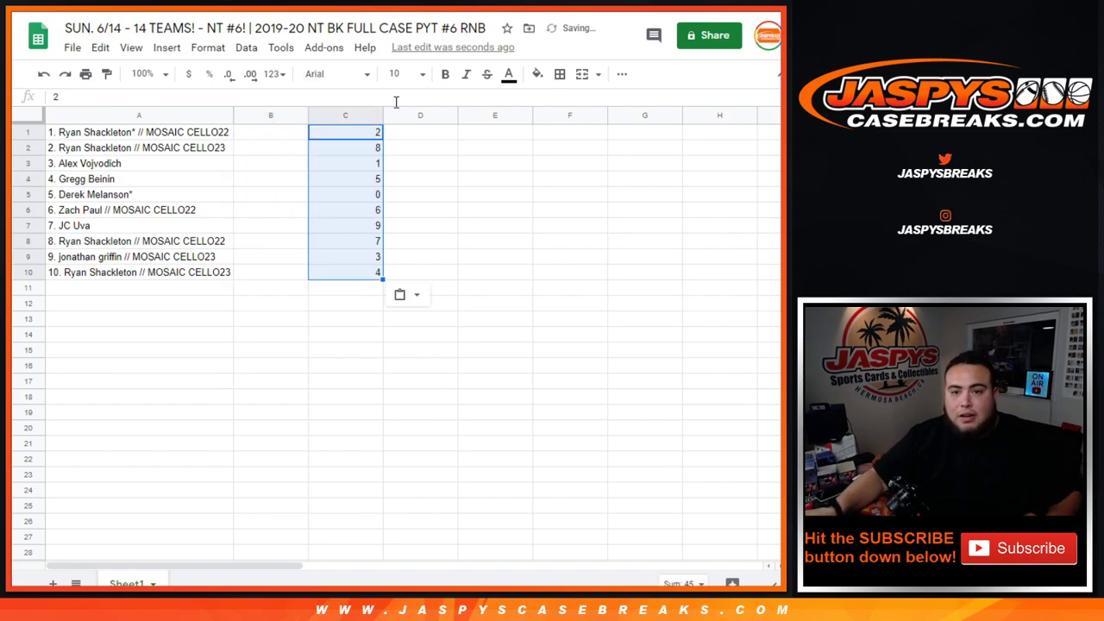
# Review each participant's assigned number by highlighting rows 1 to 10 one at a time.
pyautogui.click(26, 132)
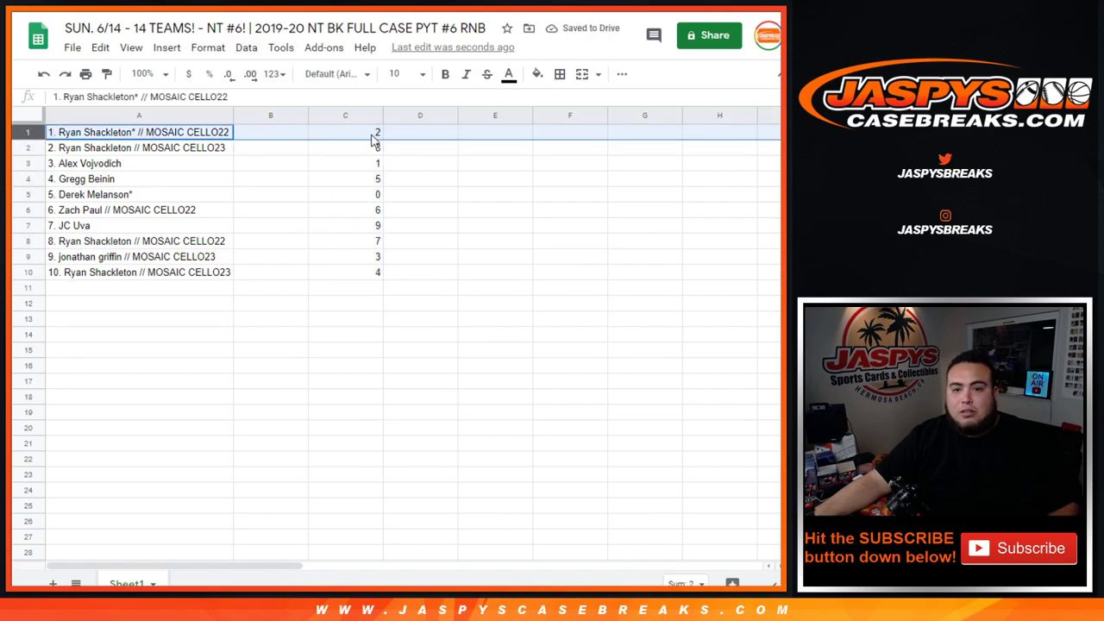
pyautogui.click(16, 148)
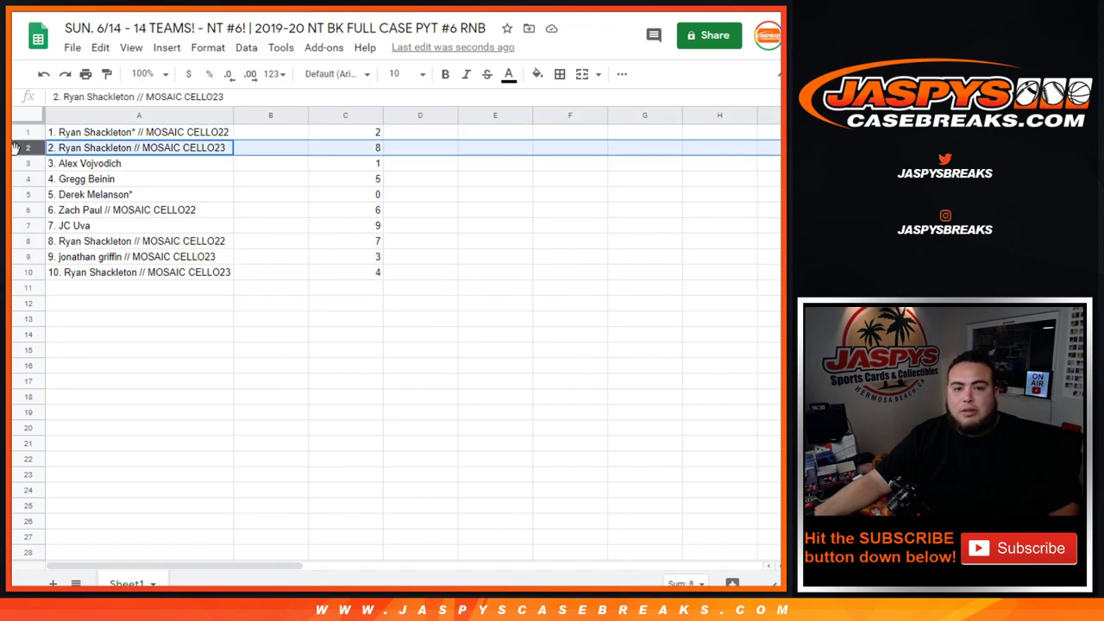
pyautogui.click(28, 163)
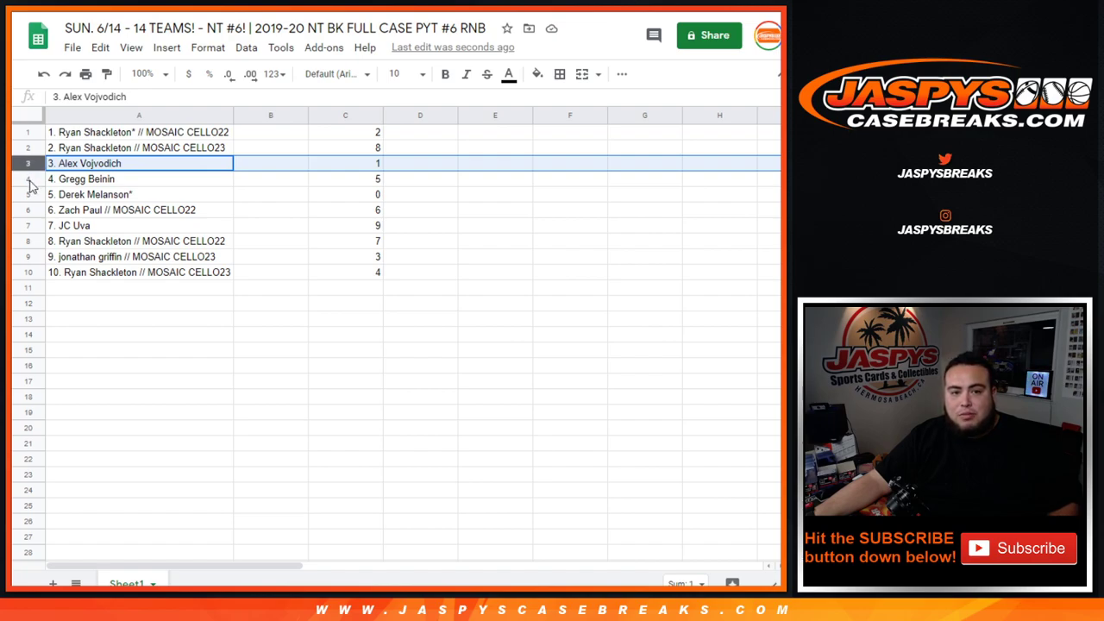
pyautogui.click(29, 179)
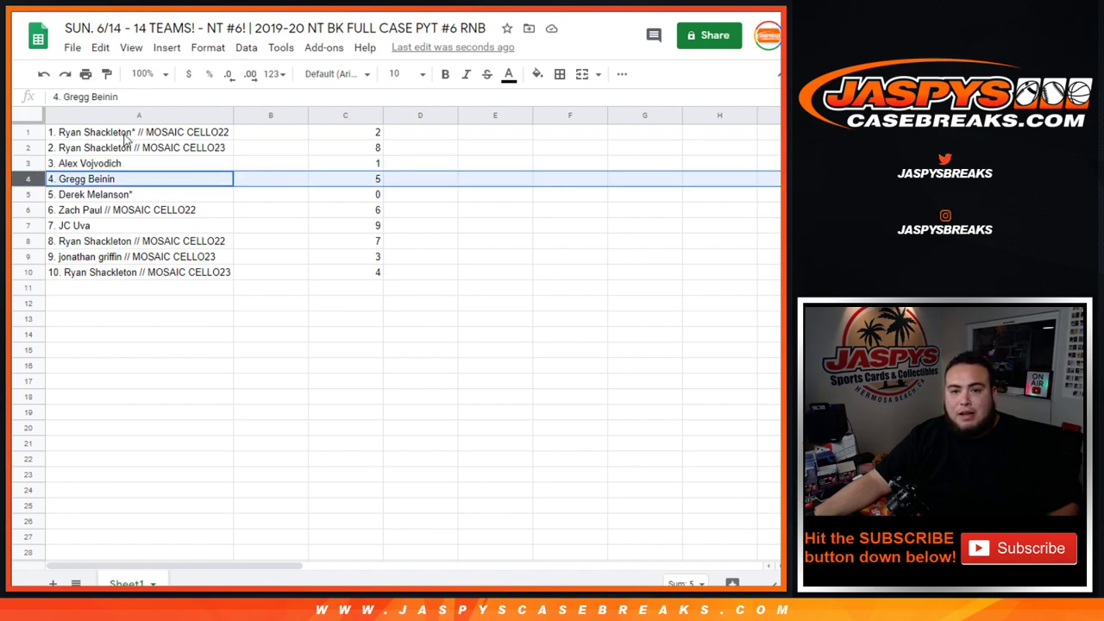
pyautogui.click(25, 191)
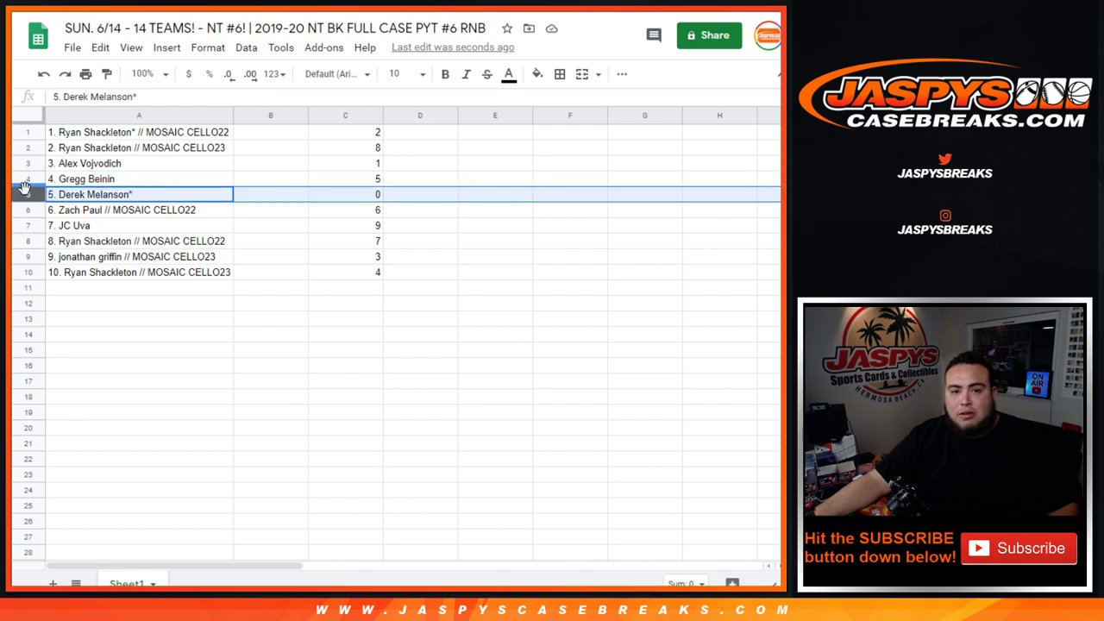
pyautogui.click(28, 211)
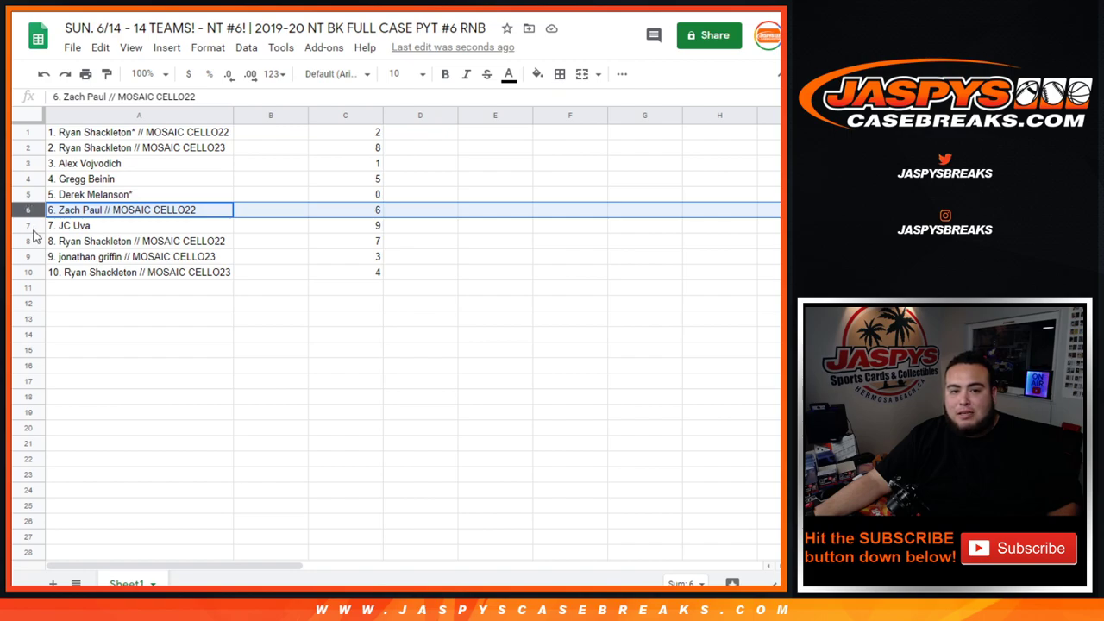
pyautogui.click(29, 225)
pyautogui.click(28, 241)
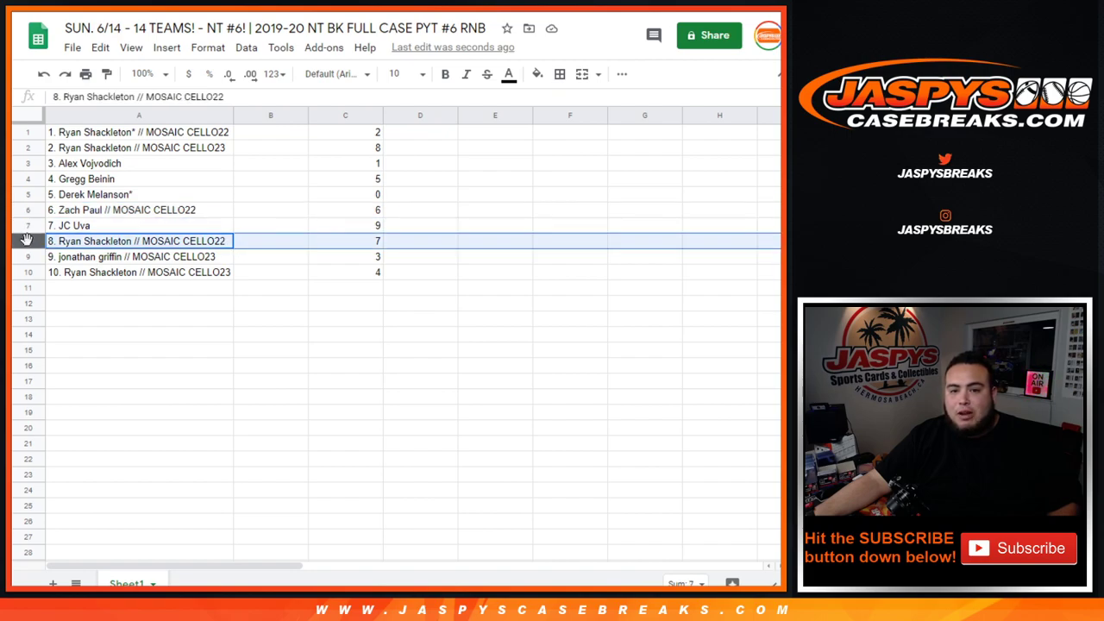
pyautogui.click(28, 257)
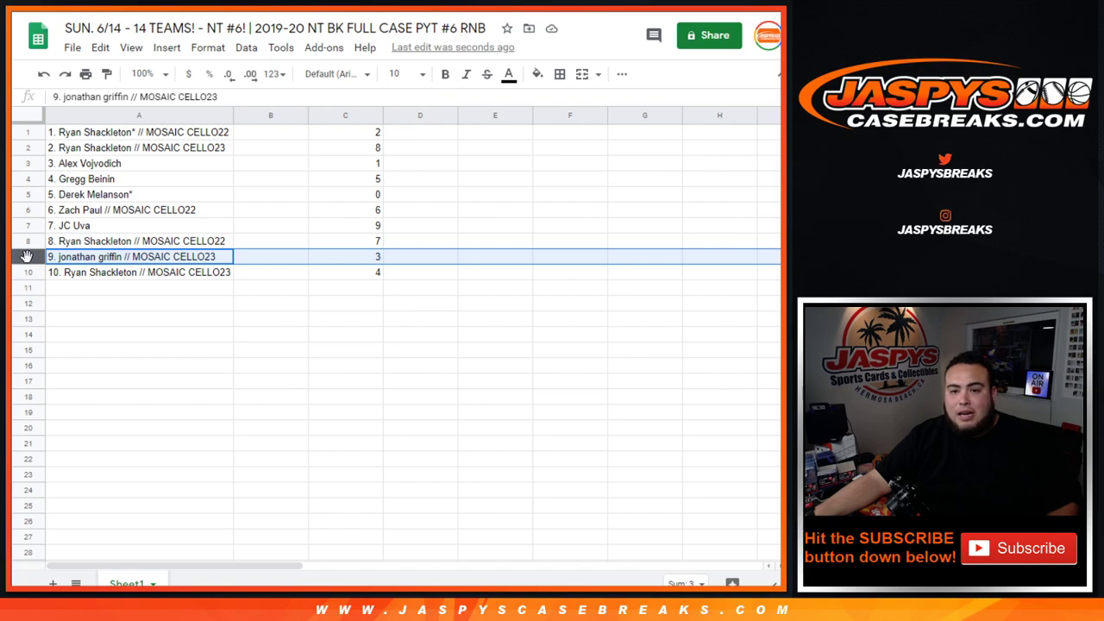
pyautogui.click(28, 273)
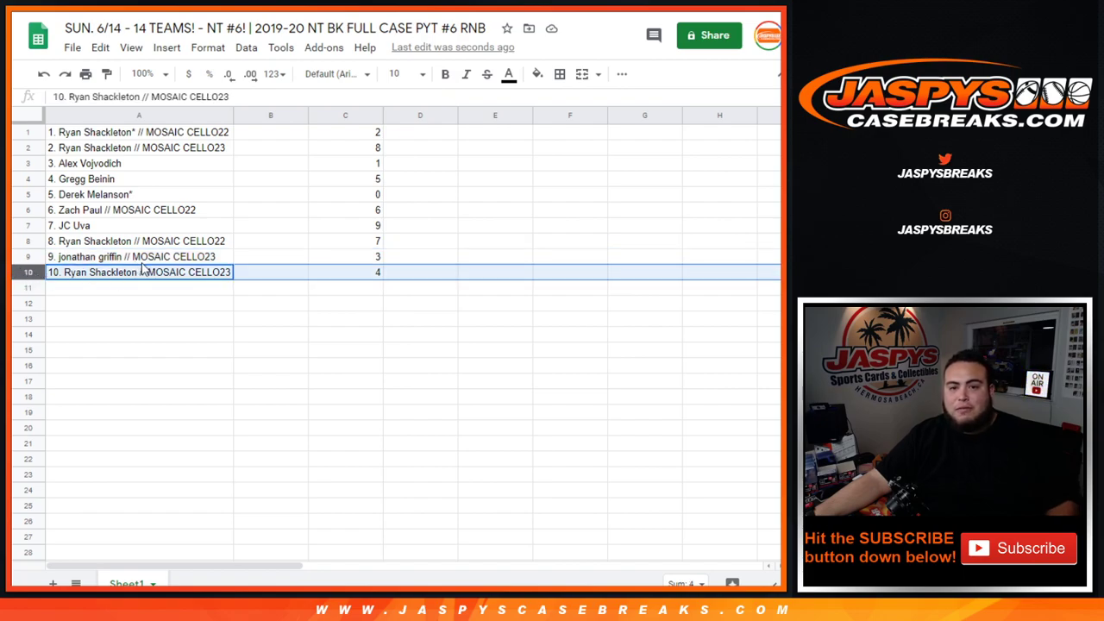